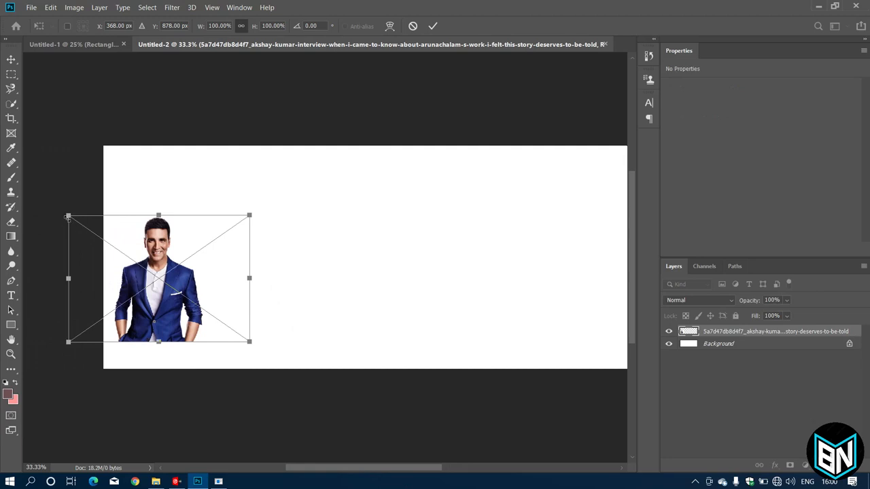
Scale the man's photo up against the banner's left edge and draw a bar along the bottom.
{"action": "left_click_drag", "start_coordinate": [68, 218], "coordinate": [49, 138]}
{"action": "left_click_drag", "start_coordinate": [132, 251], "coordinate": [145, 239]}
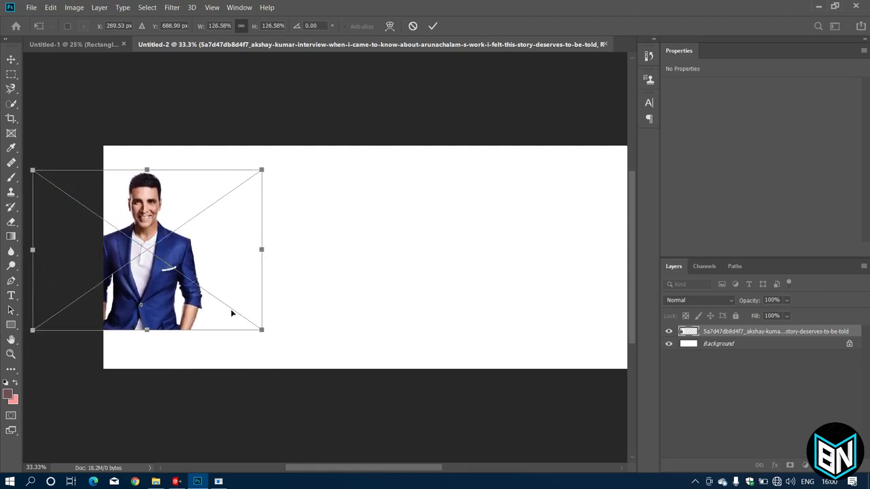
{"action": "left_click_drag", "start_coordinate": [261, 330], "coordinate": [278, 346]}
{"action": "left_click_drag", "start_coordinate": [170, 302], "coordinate": [168, 305]}
{"action": "left_click", "coordinate": [434, 27]}
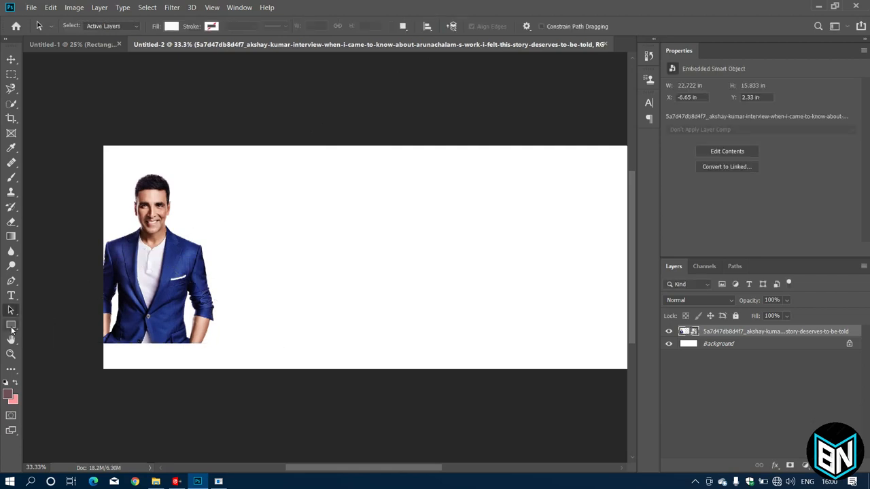
{"action": "left_click_drag", "start_coordinate": [12, 329], "coordinate": [54, 324]}
{"action": "left_click_drag", "start_coordinate": [100, 345], "coordinate": [501, 371]}
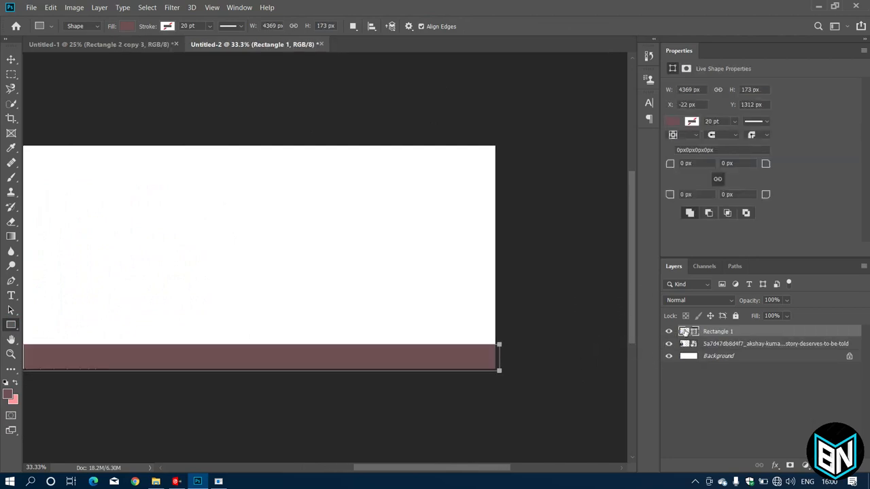
Fill the bottom bar with pure red (ff0000) and bring the Realme X50 phone image onto the banner.
{"action": "double_click", "coordinate": [684, 331]}
{"action": "left_click_drag", "start_coordinate": [368, 165], "coordinate": [416, 143]}
{"action": "left_click", "coordinate": [517, 140]}
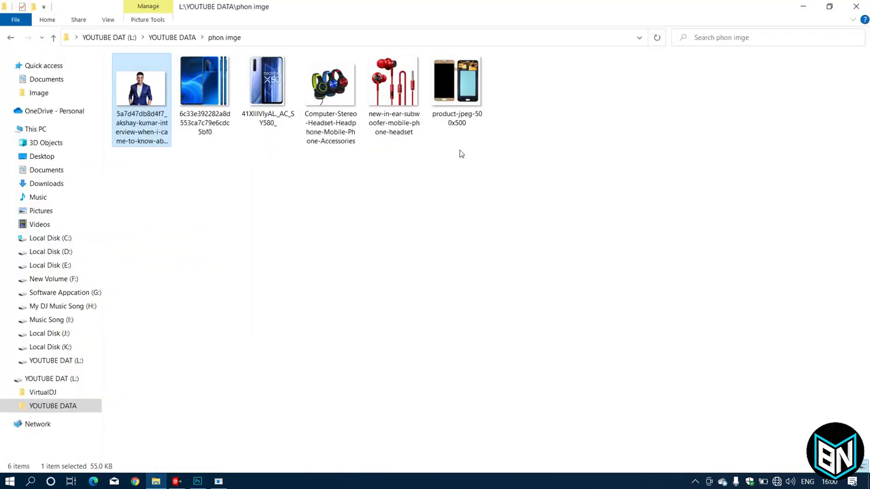
{"action": "left_click_drag", "start_coordinate": [272, 83], "coordinate": [374, 261]}
{"action": "left_click_drag", "start_coordinate": [372, 467], "coordinate": [442, 468]}
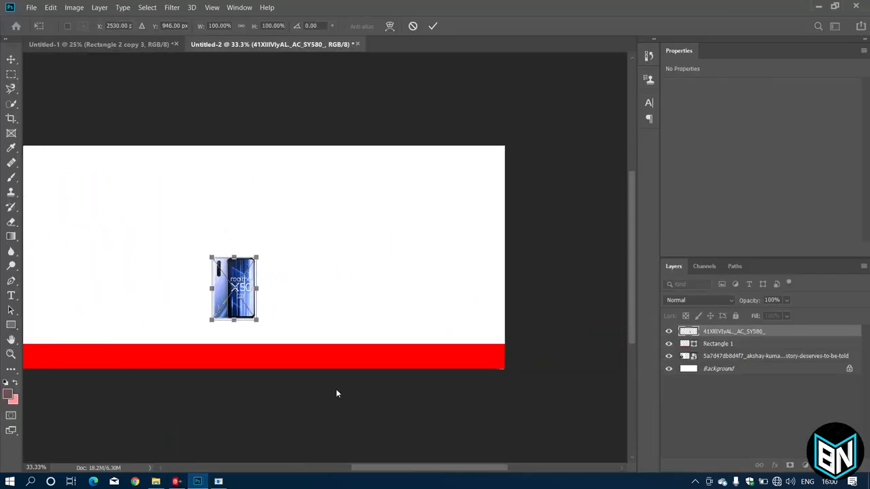
Enlarge the Realme phone to about 254% at the right side, with the red bar layered above it.
{"action": "left_click_drag", "start_coordinate": [233, 286], "coordinate": [419, 298]}
{"action": "left_click_drag", "start_coordinate": [397, 271], "coordinate": [450, 286]}
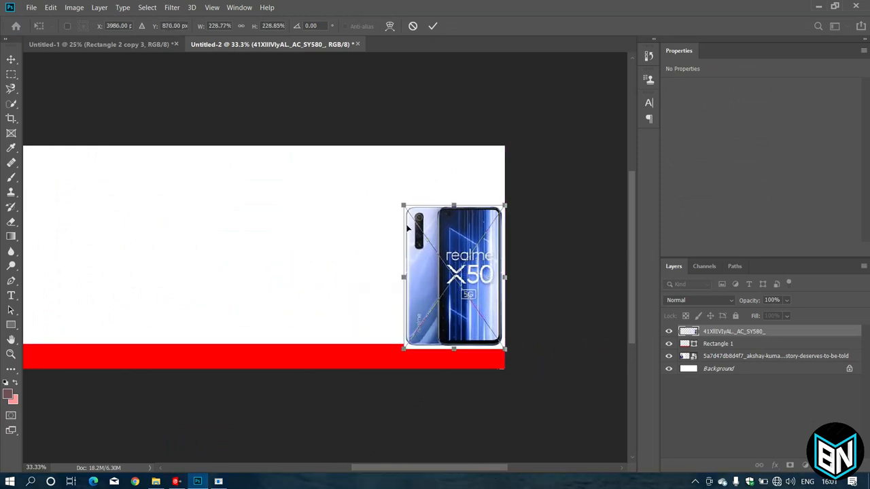
{"action": "left_click_drag", "start_coordinate": [403, 206], "coordinate": [393, 191]}
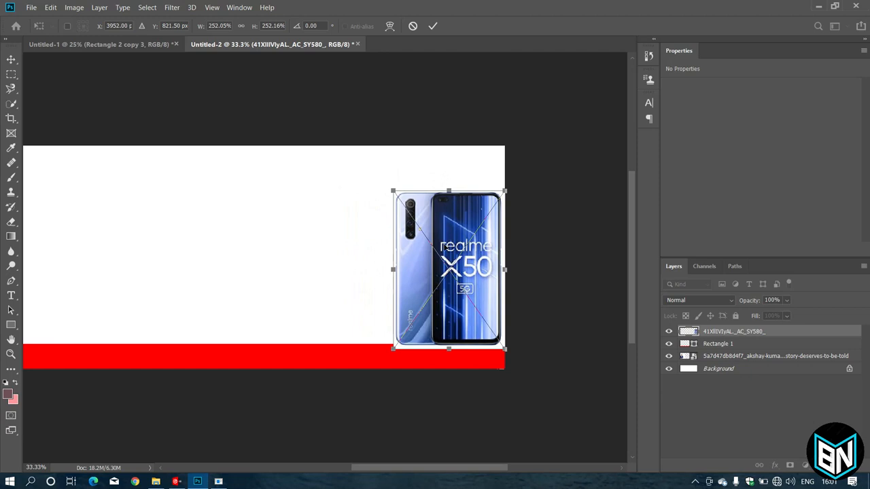
{"action": "left_click_drag", "start_coordinate": [445, 248], "coordinate": [445, 247]}
{"action": "left_click_drag", "start_coordinate": [395, 194], "coordinate": [393, 193]}
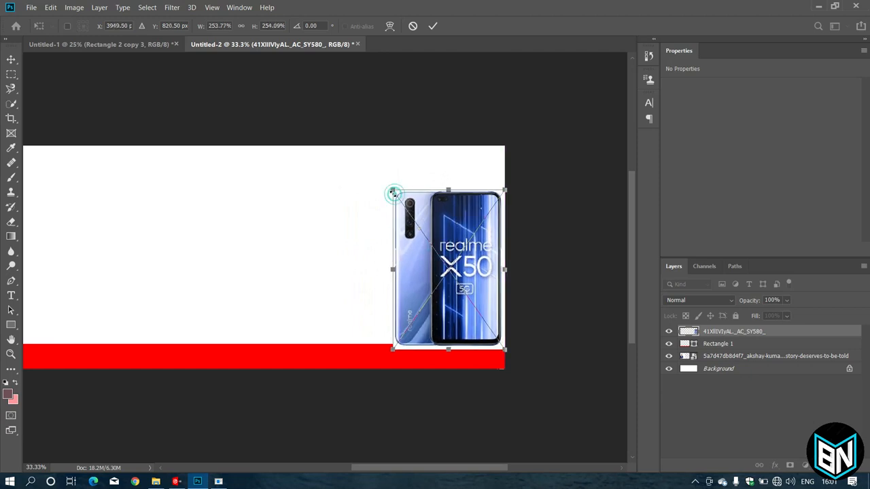
{"action": "left_click", "coordinate": [433, 26]}
{"action": "left_click_drag", "start_coordinate": [706, 345], "coordinate": [705, 335]}
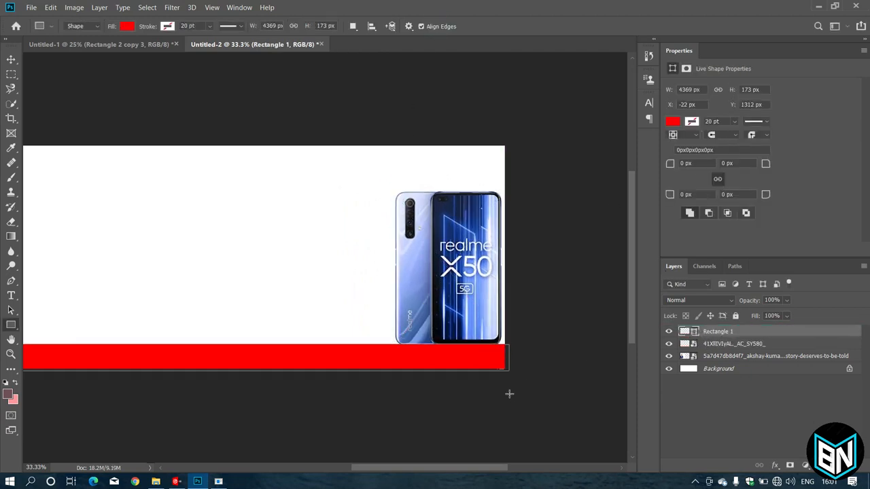
Draw a white-filled square beside the man, just above the red bar.
{"action": "left_click_drag", "start_coordinate": [464, 467], "coordinate": [395, 471]}
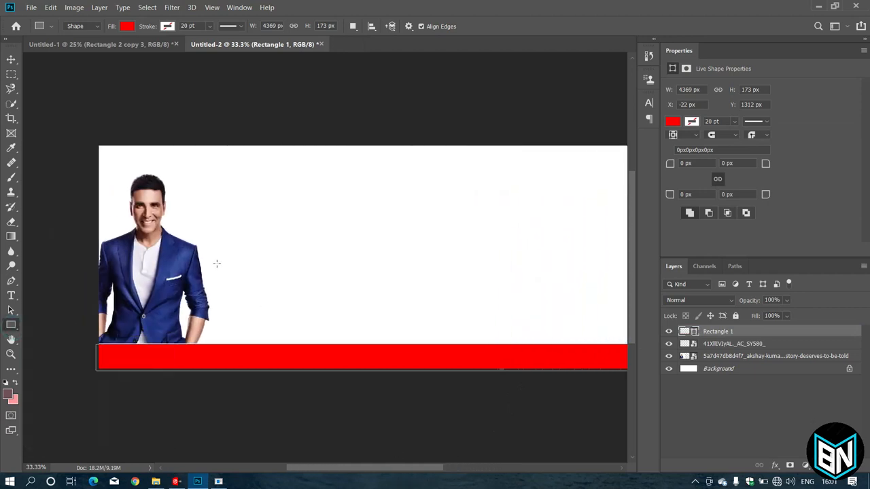
{"action": "left_click_drag", "start_coordinate": [216, 263], "coordinate": [301, 337]}
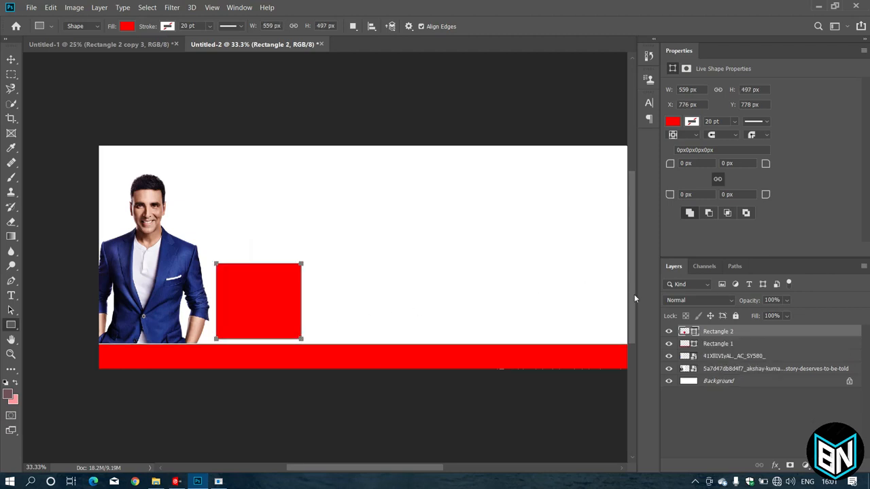
{"action": "double_click", "coordinate": [683, 331]}
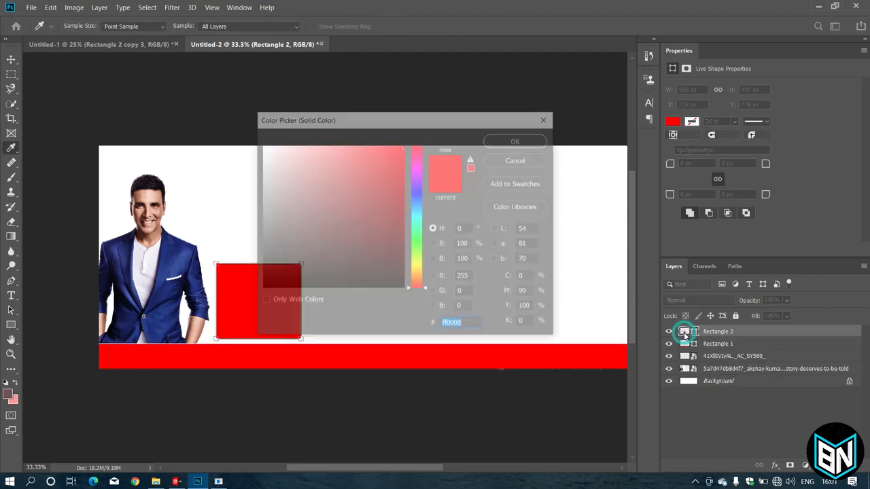
{"action": "left_click_drag", "start_coordinate": [343, 186], "coordinate": [261, 146]}
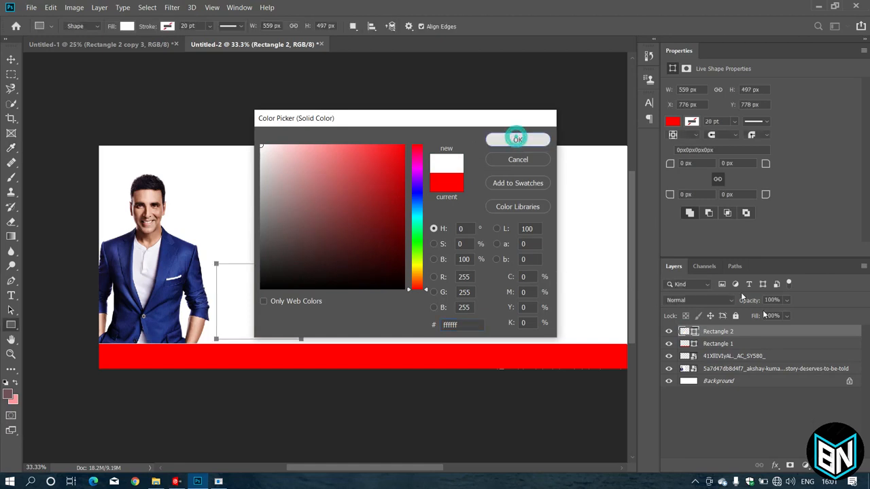
{"action": "left_click", "coordinate": [516, 139]}
Give the square a 16 px red Stroke layer style.
{"action": "double_click", "coordinate": [794, 331]}
{"action": "left_click", "coordinate": [445, 246]}
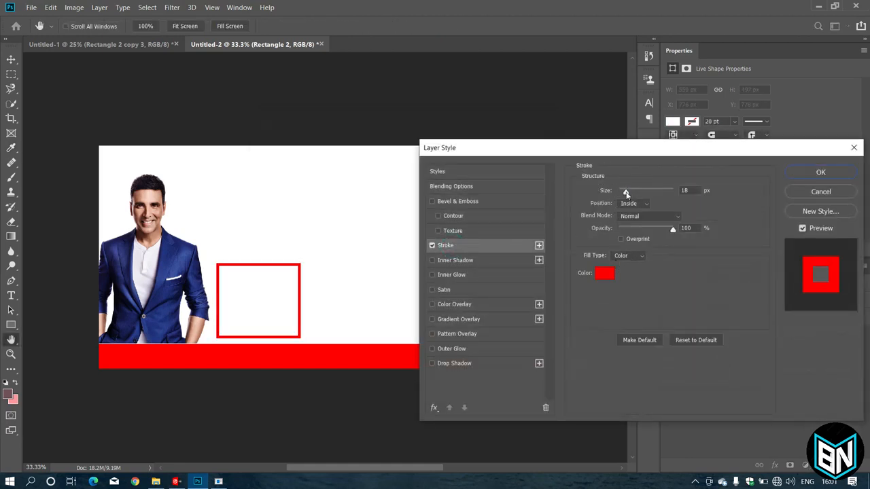
{"action": "left_click_drag", "start_coordinate": [626, 194], "coordinate": [625, 189]}
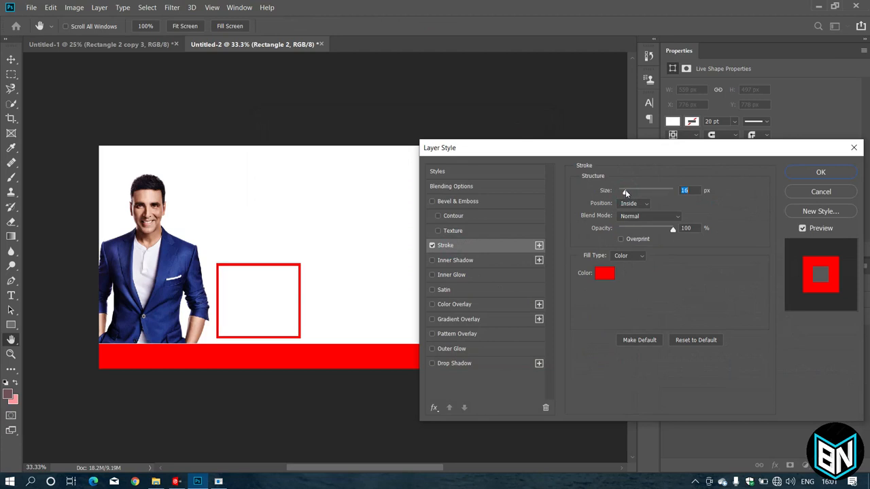
{"action": "left_click", "coordinate": [820, 172]}
Duplicate the red-outlined square layer four times.
{"action": "right_click", "coordinate": [272, 285]}
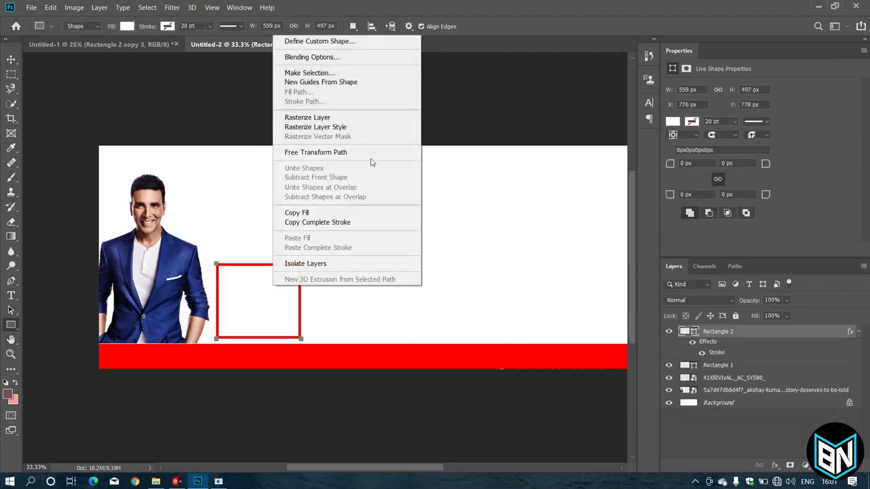
{"action": "right_click", "coordinate": [718, 332]}
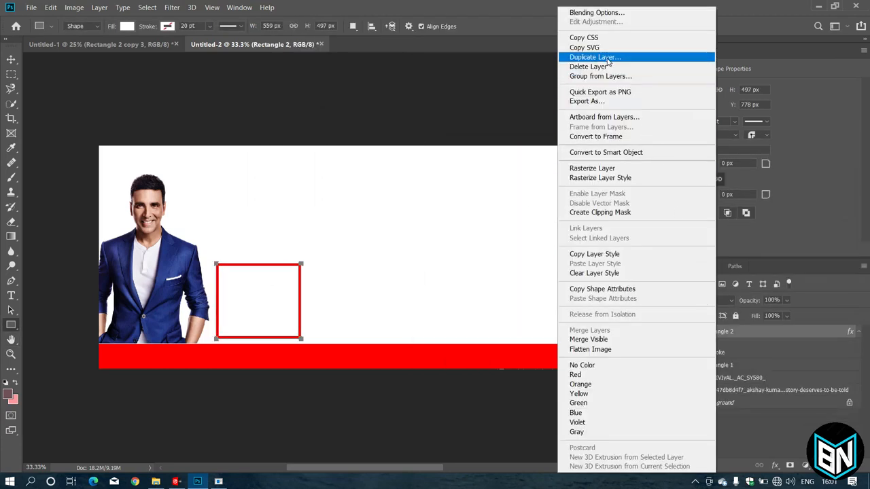
{"action": "left_click", "coordinate": [638, 58]}
{"action": "key", "text": "Return"}
{"action": "right_click", "coordinate": [757, 334]}
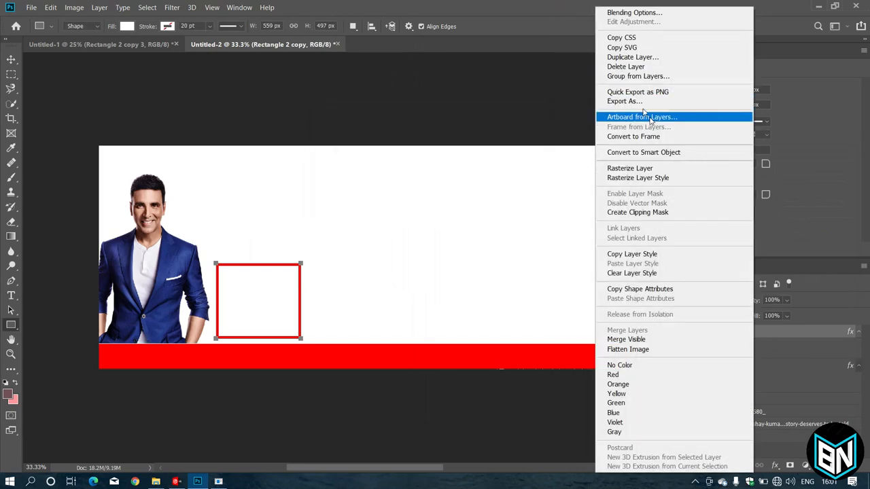
{"action": "left_click", "coordinate": [624, 59]}
{"action": "key", "text": "Return"}
{"action": "right_click", "coordinate": [755, 333]}
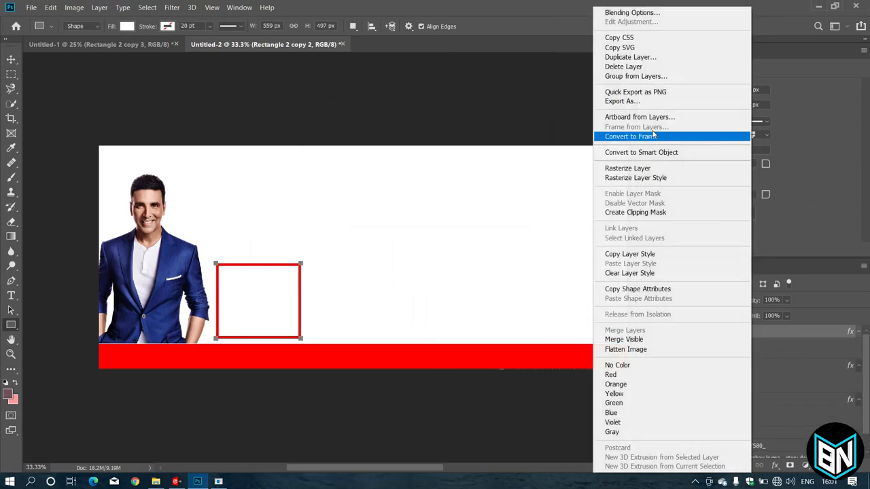
{"action": "left_click", "coordinate": [619, 59]}
{"action": "key", "text": "Return"}
{"action": "right_click", "coordinate": [751, 333]}
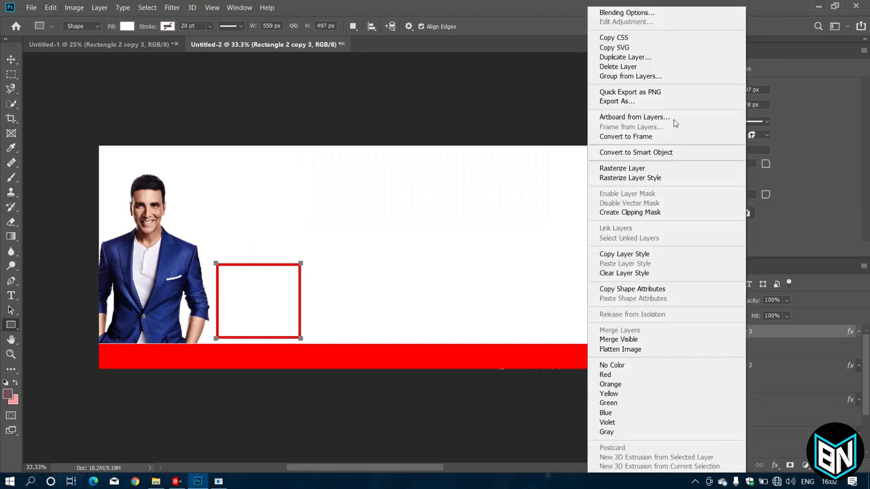
{"action": "left_click", "coordinate": [624, 58]}
{"action": "key", "text": "Return"}
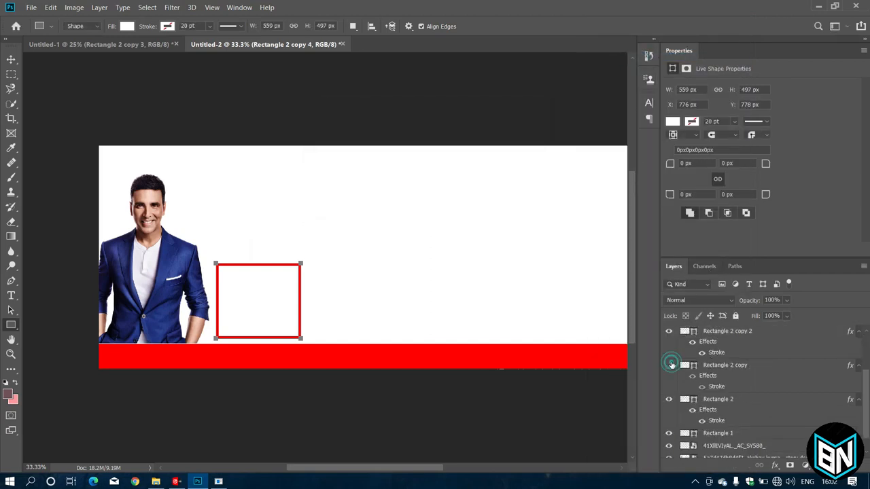
Move two square copies to the right into the second and third slots of the row.
{"action": "left_click", "coordinate": [699, 366]}
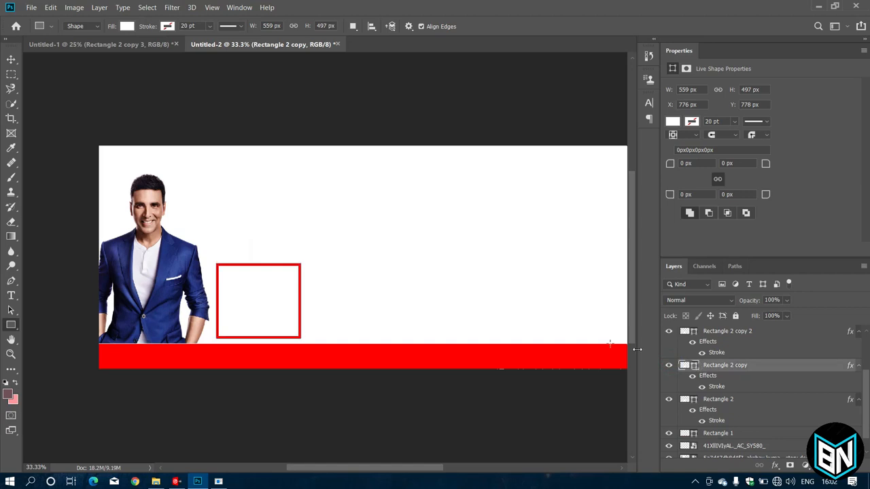
{"action": "right_click", "coordinate": [243, 300]}
{"action": "left_click", "coordinate": [290, 163]}
{"action": "left_click_drag", "start_coordinate": [265, 292], "coordinate": [362, 293]}
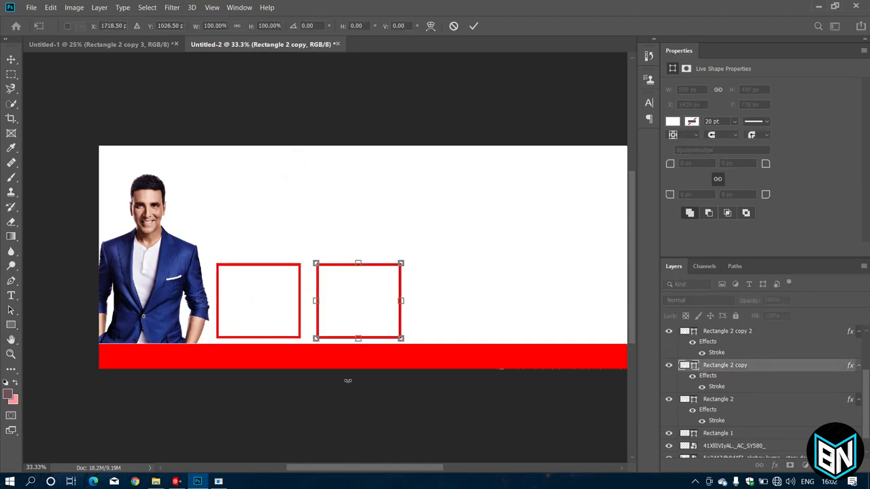
{"action": "key", "text": "ctrl+minus"}
{"action": "key", "text": "Return"}
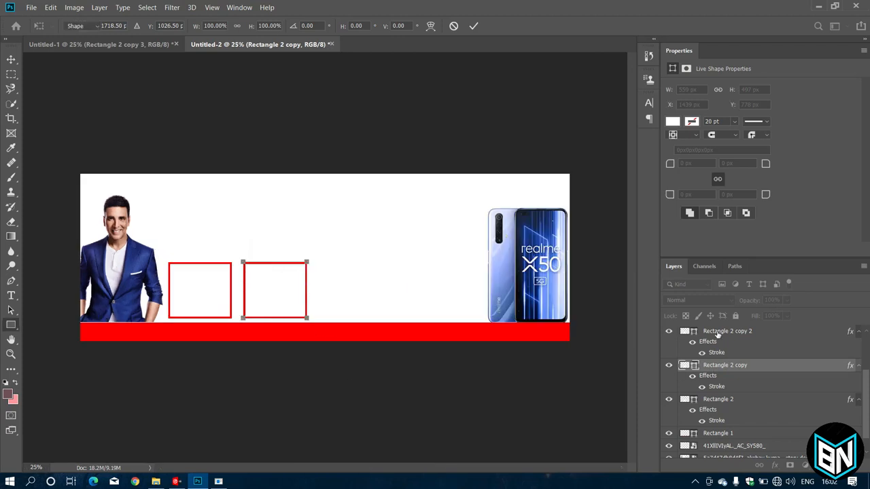
{"action": "left_click", "coordinate": [713, 333]}
{"action": "right_click", "coordinate": [202, 294]}
{"action": "left_click", "coordinate": [258, 160]}
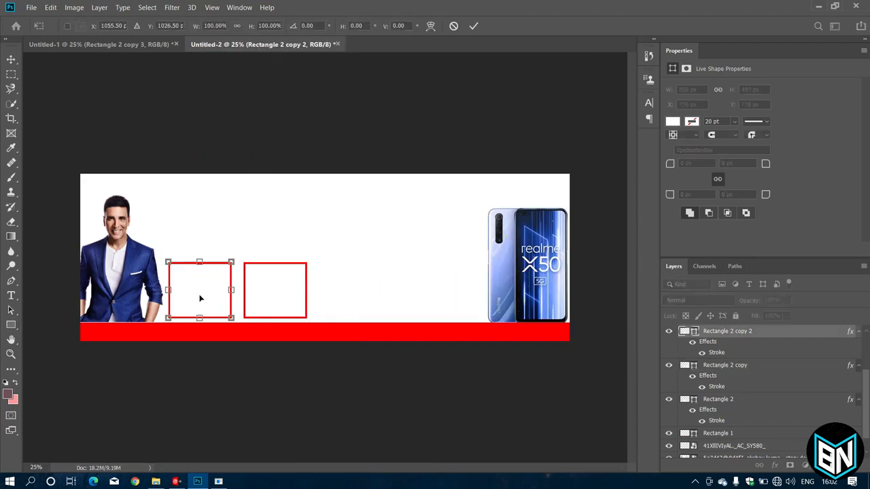
{"action": "left_click_drag", "start_coordinate": [198, 295], "coordinate": [346, 298]}
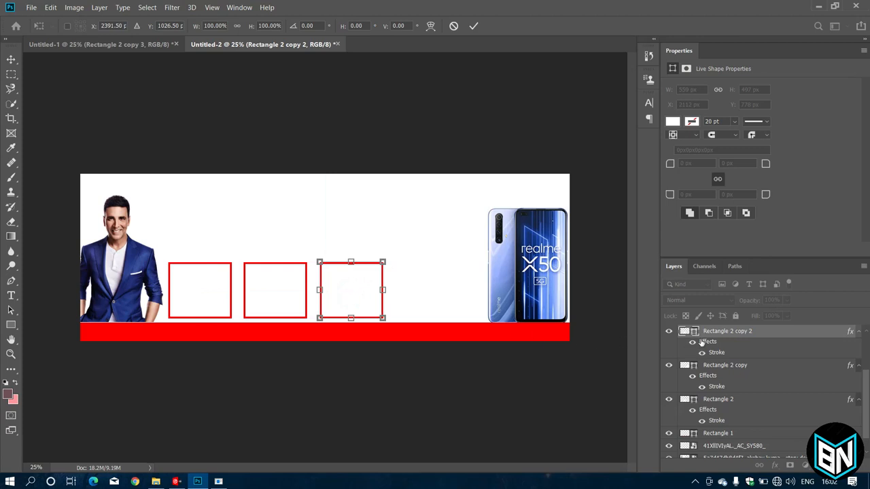
{"action": "key", "text": "Return"}
Add another box copy and move it right past the third box to complete the row.
{"action": "key", "text": "ctrl+j"}
{"action": "left_click", "coordinate": [175, 294]}
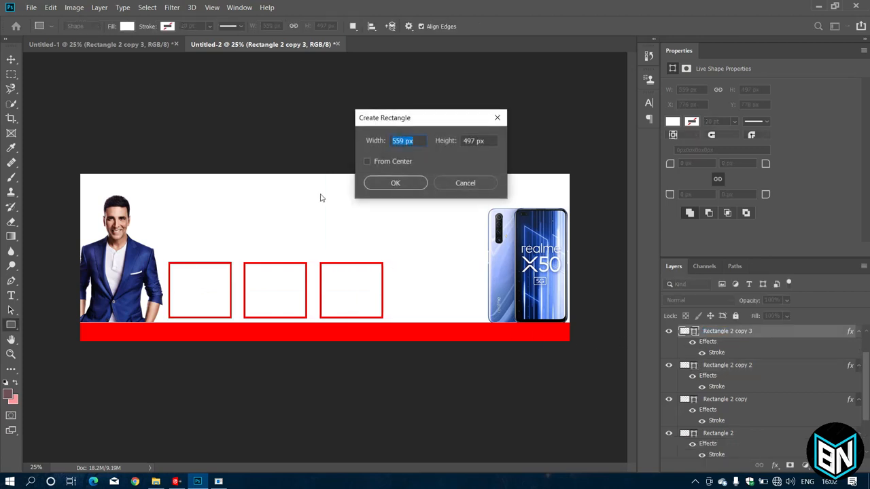
{"action": "left_click", "coordinate": [449, 182]}
{"action": "right_click", "coordinate": [218, 286]}
{"action": "left_click", "coordinate": [239, 151]}
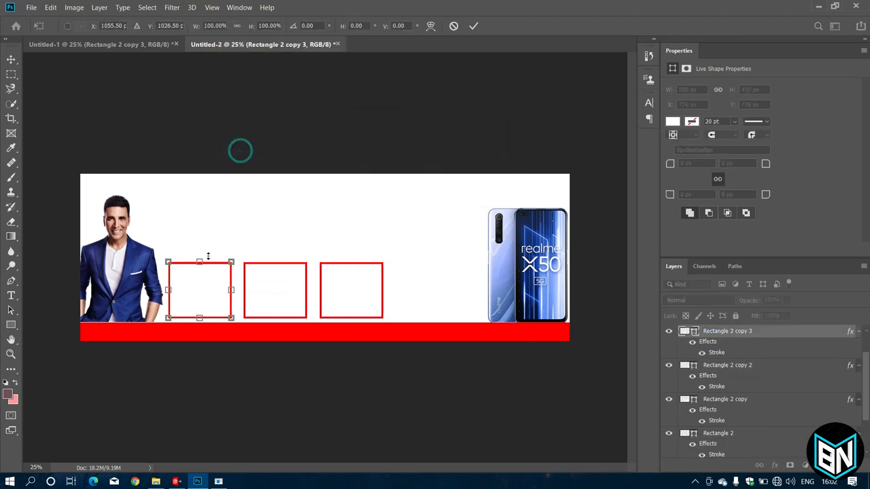
{"action": "left_click_drag", "start_coordinate": [200, 297], "coordinate": [429, 297]}
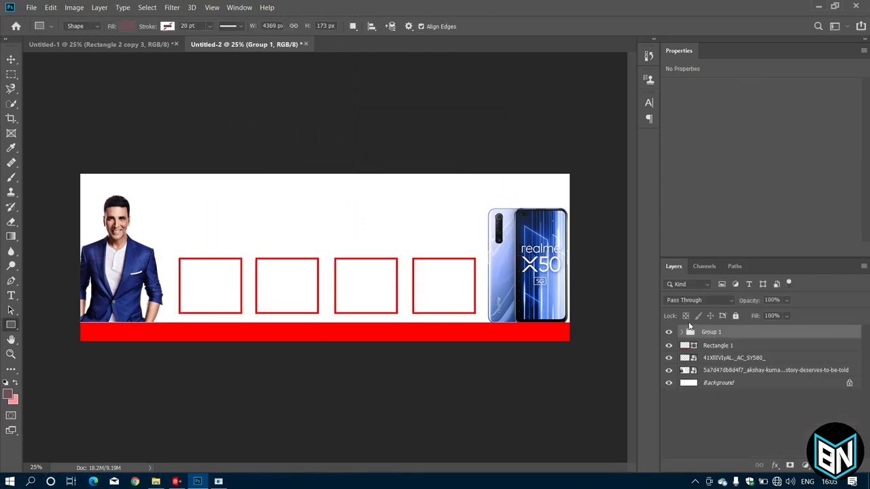
{"action": "left_click", "coordinate": [682, 331]}
{"action": "scroll", "coordinate": [710, 400], "scroll_direction": "down", "scroll_amount": 1}
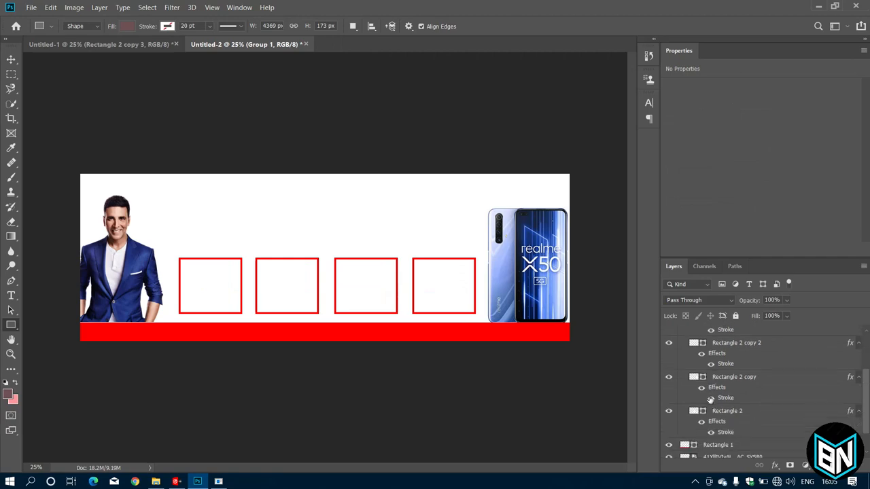
Bring the headphones image in above the first box's layer and clip it into that box.
{"action": "scroll", "coordinate": [710, 399], "scroll_direction": "down", "scroll_amount": 1}
{"action": "left_click", "coordinate": [669, 396]}
{"action": "left_click", "coordinate": [669, 397]}
{"action": "left_click", "coordinate": [690, 397]}
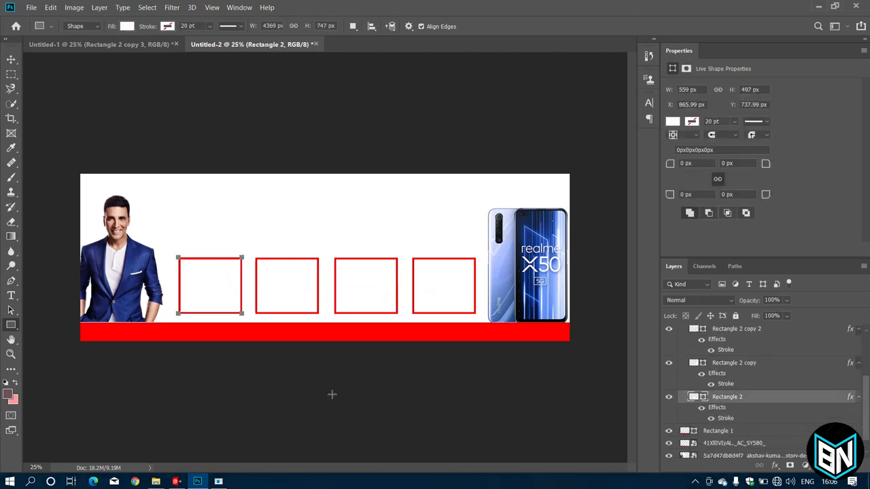
{"action": "left_click", "coordinate": [155, 481]}
{"action": "left_click_drag", "start_coordinate": [331, 85], "coordinate": [255, 326]}
{"action": "left_click", "coordinate": [778, 398]}
{"action": "right_click", "coordinate": [777, 397]}
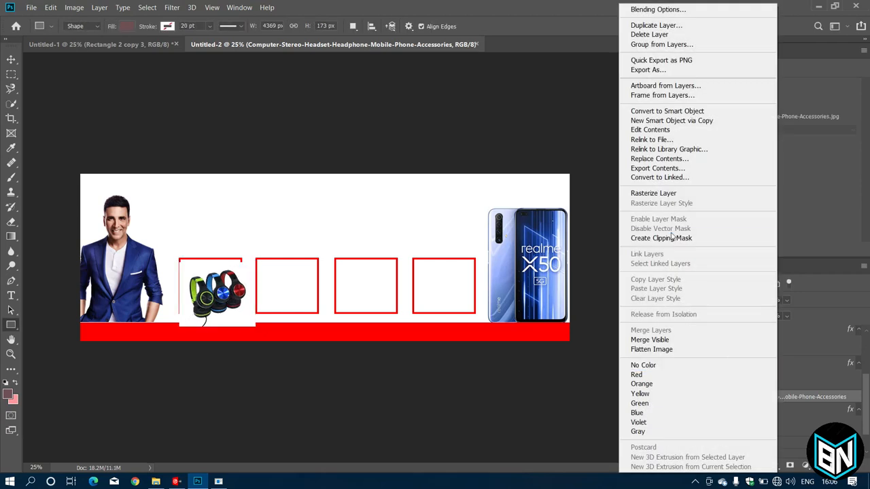
{"action": "left_click", "coordinate": [700, 239]}
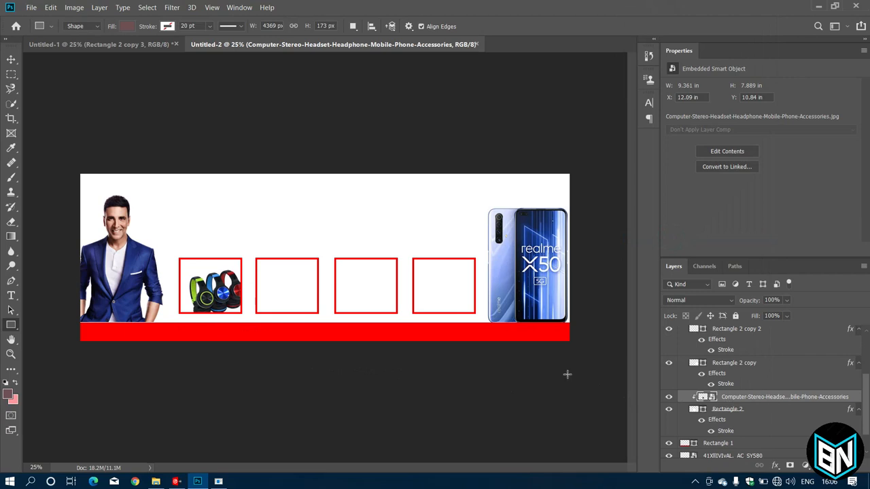
Resize the headphones to fill the first box, then bring the blue phone image onto the banner.
{"action": "key", "text": "ctrl+t"}
{"action": "left_click_drag", "start_coordinate": [181, 262], "coordinate": [168, 251]}
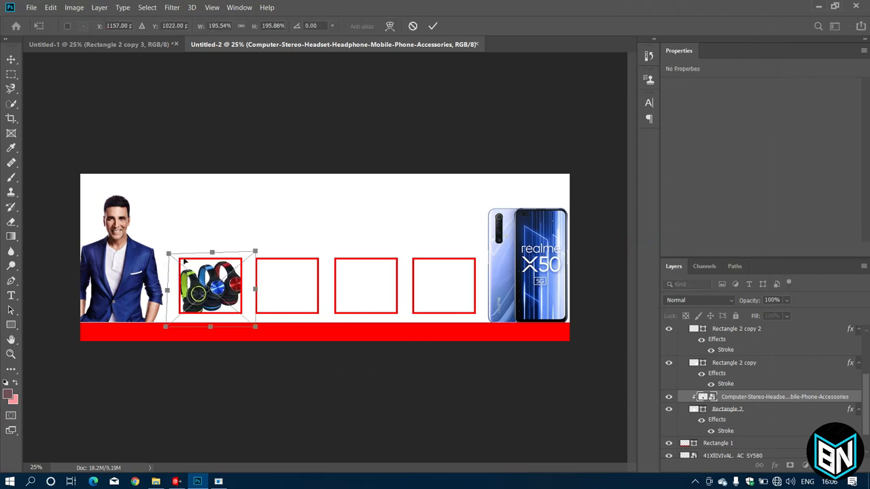
{"action": "left_click_drag", "start_coordinate": [224, 286], "coordinate": [221, 285]}
{"action": "left_click_drag", "start_coordinate": [255, 248], "coordinate": [250, 253]}
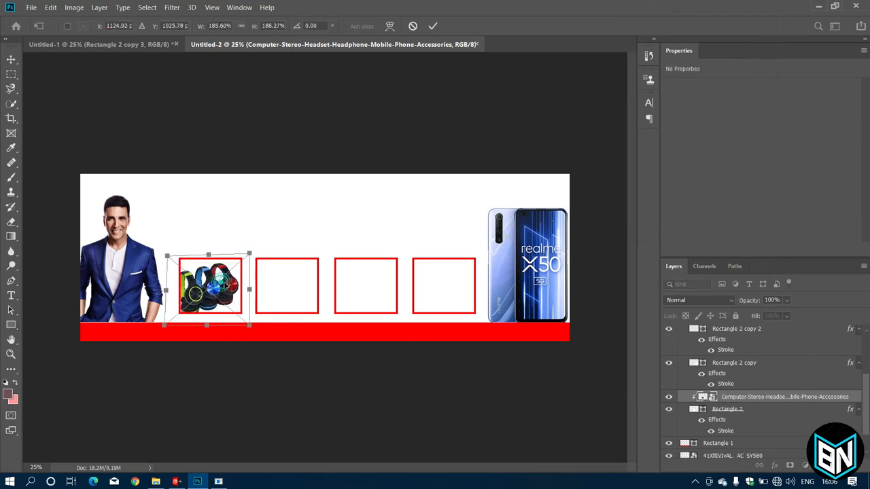
{"action": "left_click_drag", "start_coordinate": [223, 285], "coordinate": [228, 286]}
{"action": "left_click", "coordinate": [432, 26]}
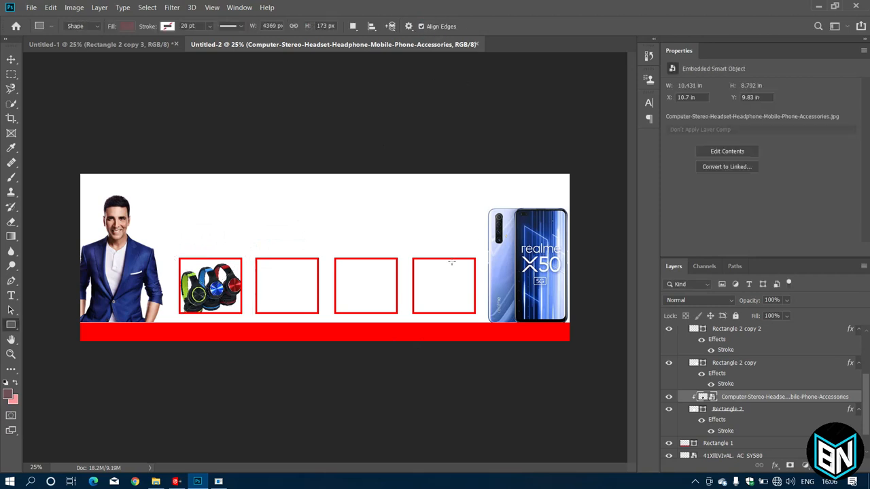
{"action": "left_click", "coordinate": [156, 481]}
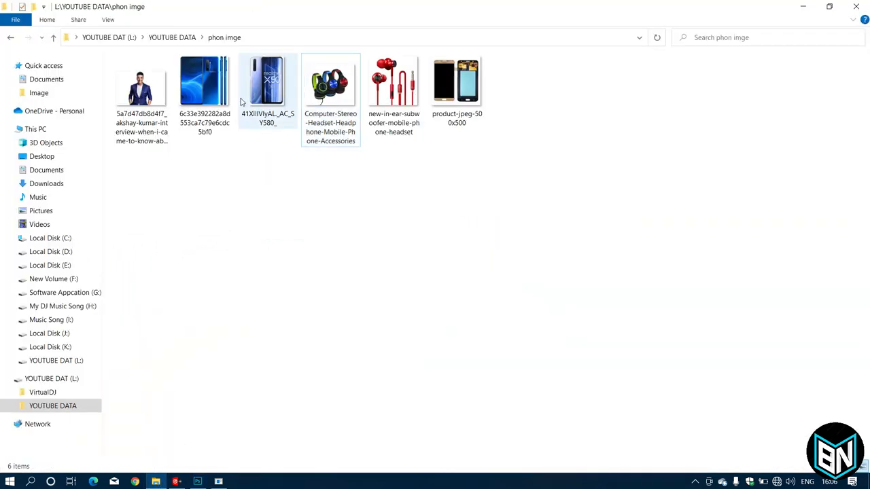
{"action": "left_click_drag", "start_coordinate": [207, 87], "coordinate": [294, 293]}
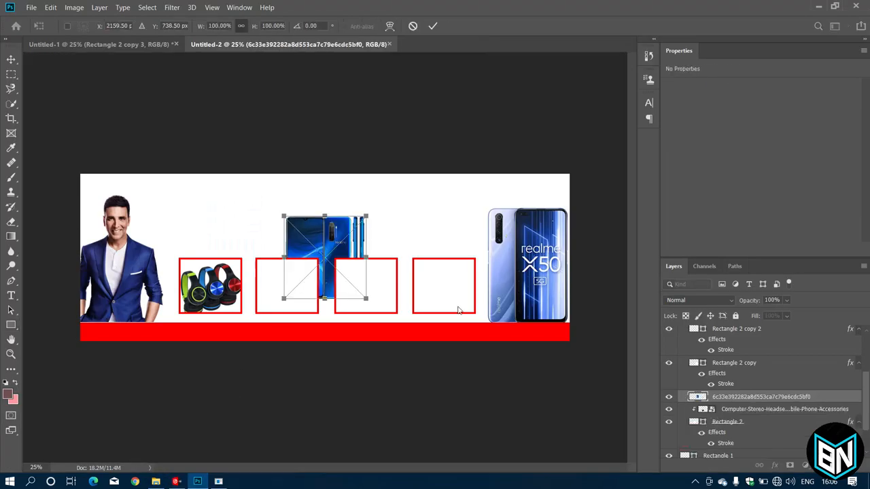
Stack the blue phone image above the second box and clip it into that box.
{"action": "left_click_drag", "start_coordinate": [741, 399], "coordinate": [740, 365]}
{"action": "key", "text": "u"}
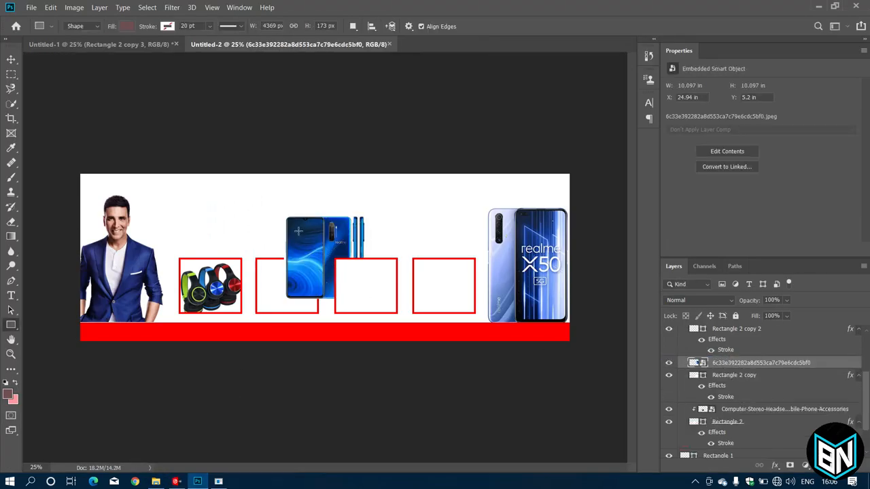
{"action": "right_click", "coordinate": [729, 368]}
{"action": "left_click", "coordinate": [625, 238]}
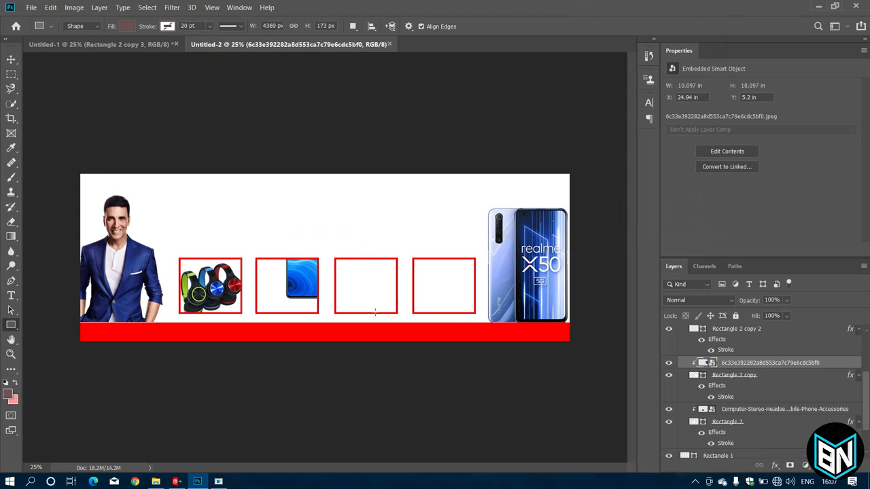
Scale and position the blue phone to about 58% inside the second box.
{"action": "key", "text": "ctrl+t"}
{"action": "left_click_drag", "start_coordinate": [362, 217], "coordinate": [343, 236]}
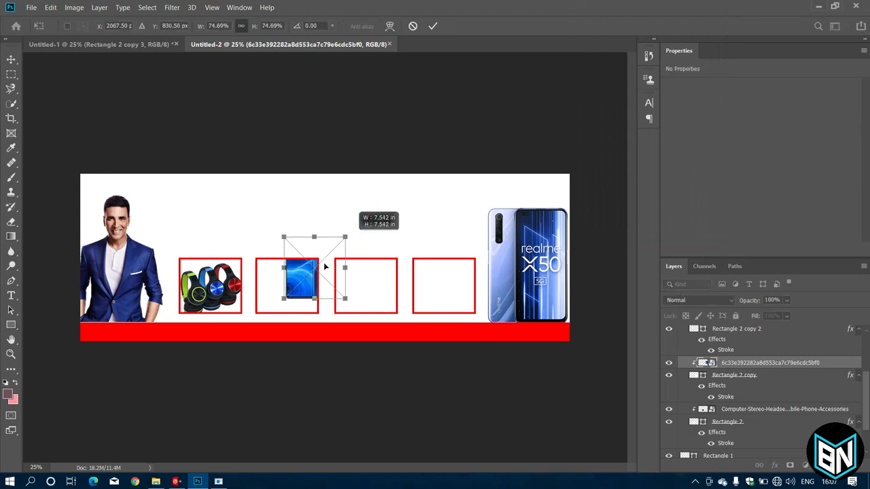
{"action": "left_click_drag", "start_coordinate": [314, 268], "coordinate": [289, 282]}
{"action": "mouse_move", "coordinate": [320, 250]}
{"action": "left_mouse_down"}
{"action": "mouse_move", "coordinate": [317, 267]}
{"action": "mouse_move", "coordinate": [293, 284]}
{"action": "mouse_move", "coordinate": [311, 264]}
{"action": "left_mouse_up"}
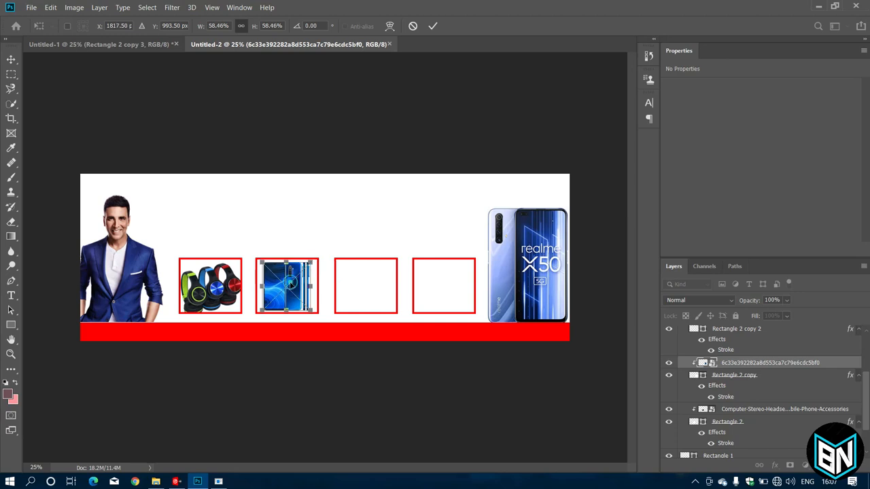
{"action": "key", "text": "Return"}
{"action": "key", "text": "u"}
{"action": "key", "text": "ctrl+t"}
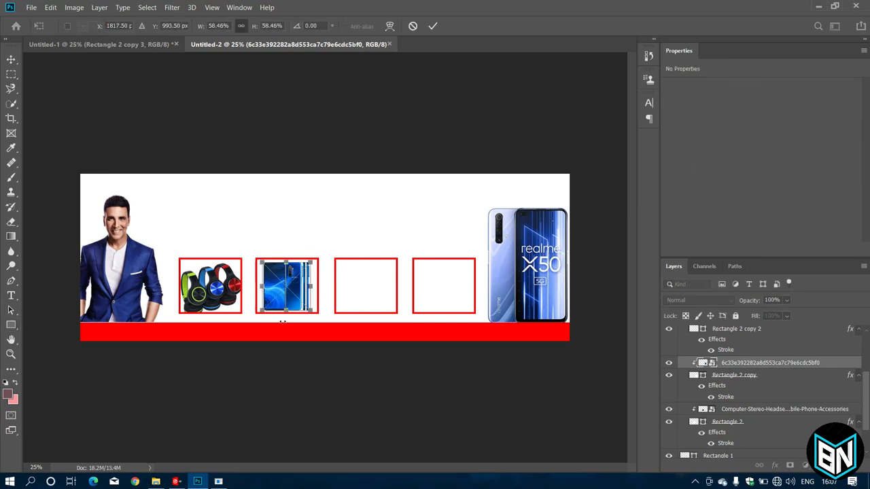
{"action": "left_click_drag", "start_coordinate": [281, 295], "coordinate": [281, 294]}
{"action": "left_click", "coordinate": [432, 27]}
{"action": "key", "text": "alt+bracketright"}
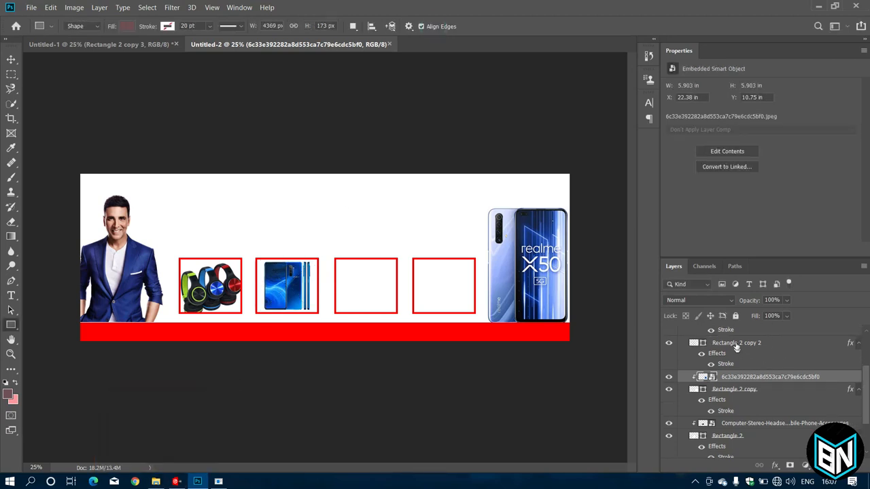
{"action": "left_click", "coordinate": [155, 481]}
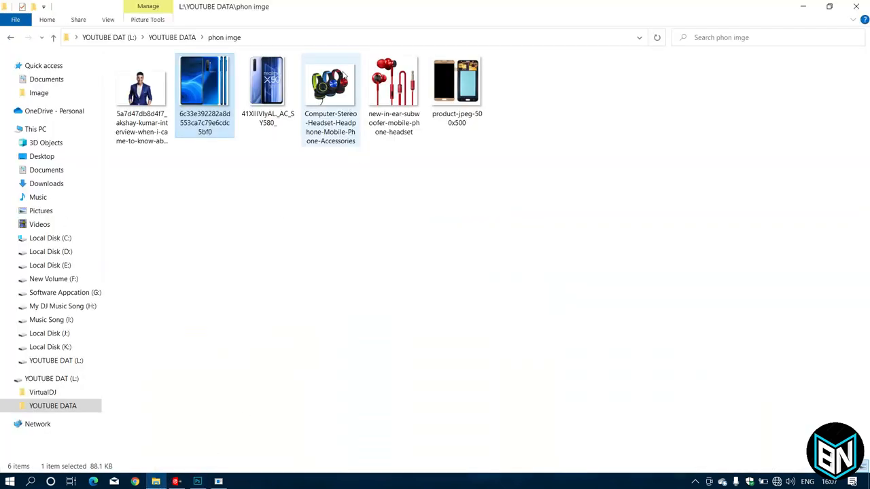
Place product-jpeg-500x500, clip it into the third box and enlarge it to 105.2%.
{"action": "left_click_drag", "start_coordinate": [456, 82], "coordinate": [364, 280]}
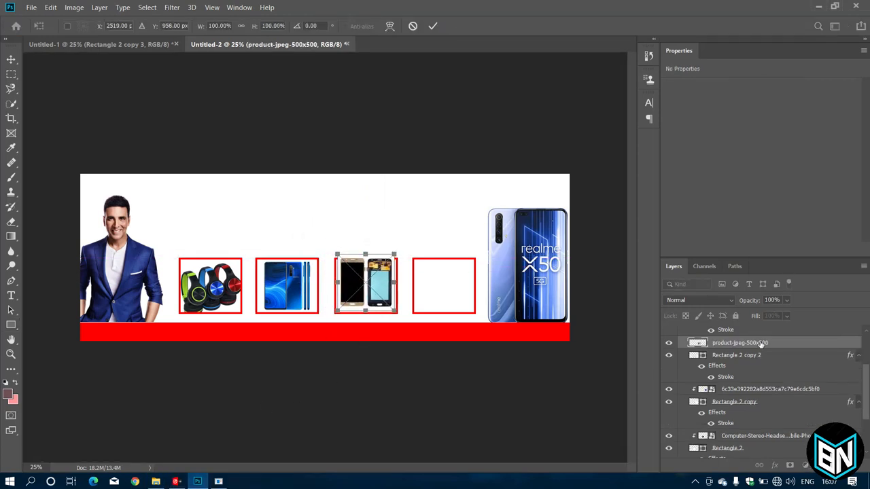
{"action": "key", "text": "Return"}
{"action": "right_click", "coordinate": [759, 344]}
{"action": "left_click", "coordinate": [662, 238]}
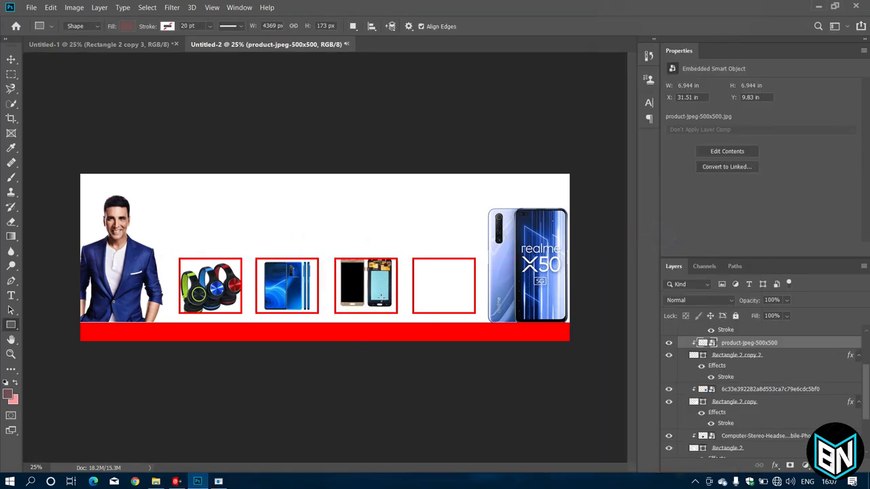
{"action": "key", "text": "ctrl+t"}
{"action": "left_click_drag", "start_coordinate": [397, 313], "coordinate": [399, 316]}
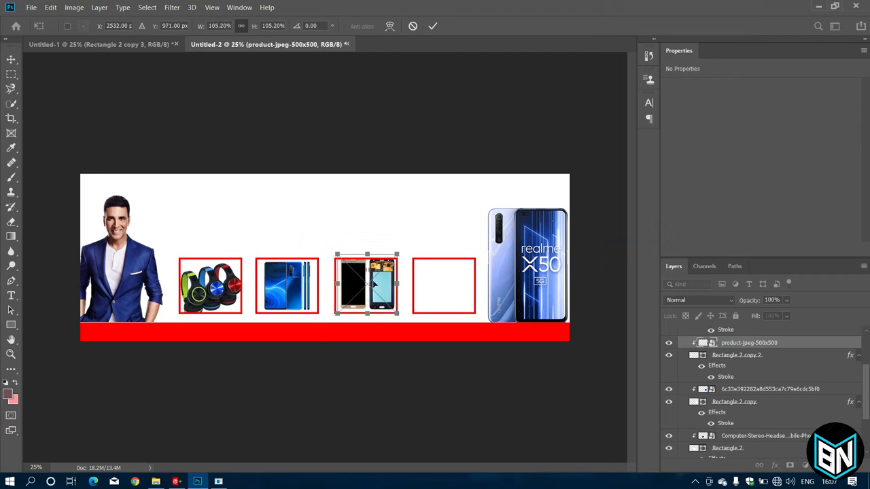
{"action": "left_click_drag", "start_coordinate": [374, 284], "coordinate": [372, 288]}
{"action": "left_click", "coordinate": [432, 26]}
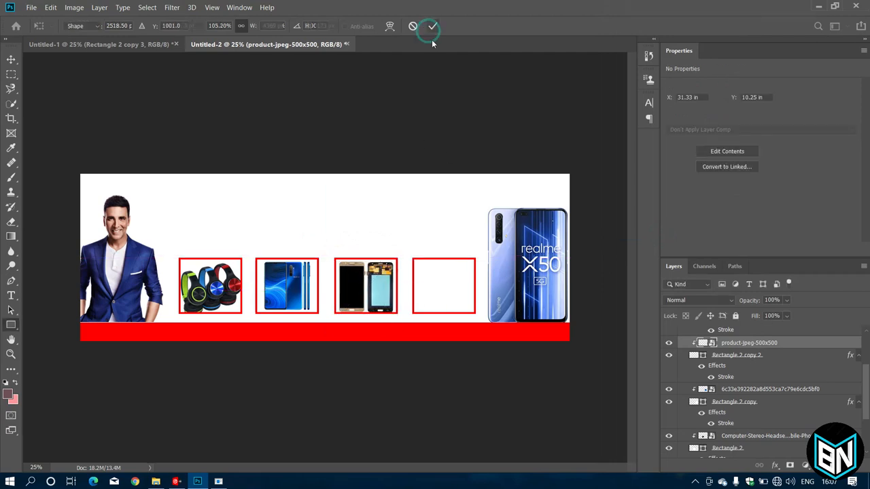
{"action": "scroll", "coordinate": [724, 360], "scroll_direction": "up", "scroll_amount": 1}
{"action": "left_click", "coordinate": [723, 339]}
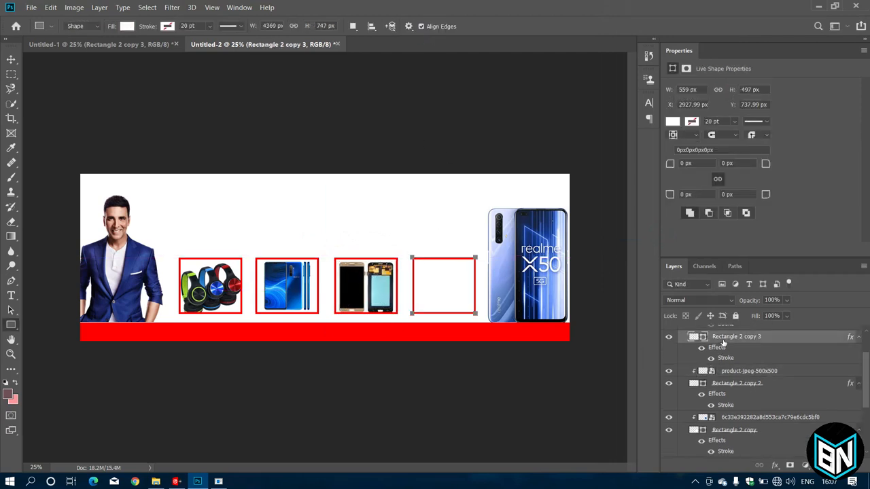
Bring the red earphones image into the banner, leaving it unclipped.
{"action": "left_click", "coordinate": [156, 481]}
{"action": "left_click_drag", "start_coordinate": [394, 85], "coordinate": [442, 289]}
{"action": "key", "text": "Return"}
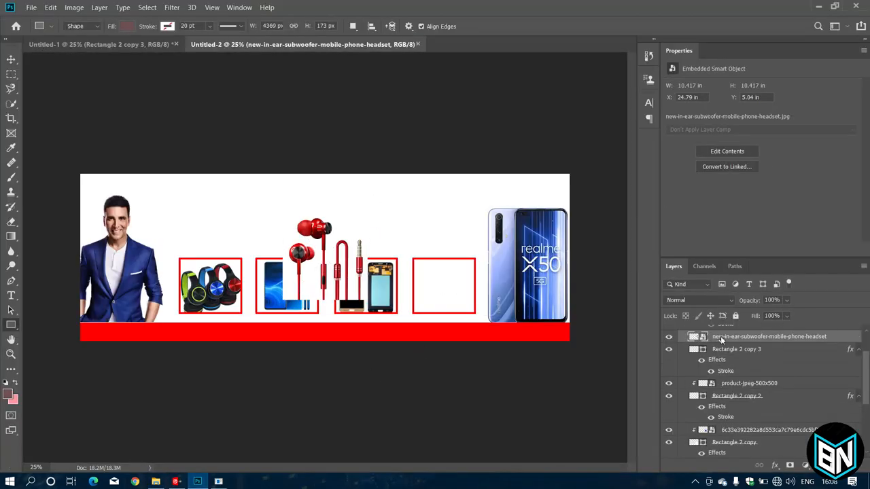
{"action": "right_click", "coordinate": [715, 340]}
{"action": "left_click", "coordinate": [611, 238]}
{"action": "key", "text": "ctrl+z"}
Scale the earphones to 64.8% into the fourth box and clip them to it.
{"action": "key", "text": "ctrl+t"}
{"action": "left_click_drag", "start_coordinate": [283, 215], "coordinate": [301, 233]}
{"action": "left_click_drag", "start_coordinate": [328, 267], "coordinate": [434, 288]}
{"action": "key", "text": "Return"}
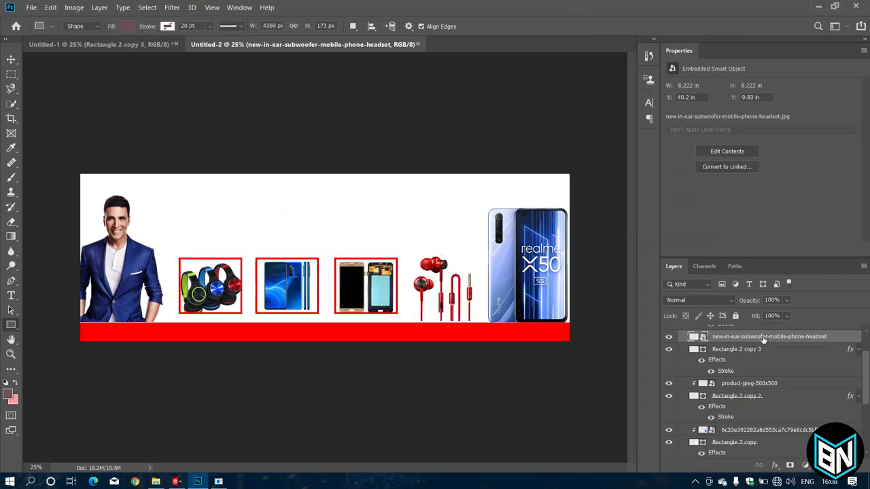
{"action": "right_click", "coordinate": [763, 338]}
{"action": "left_click", "coordinate": [675, 238]}
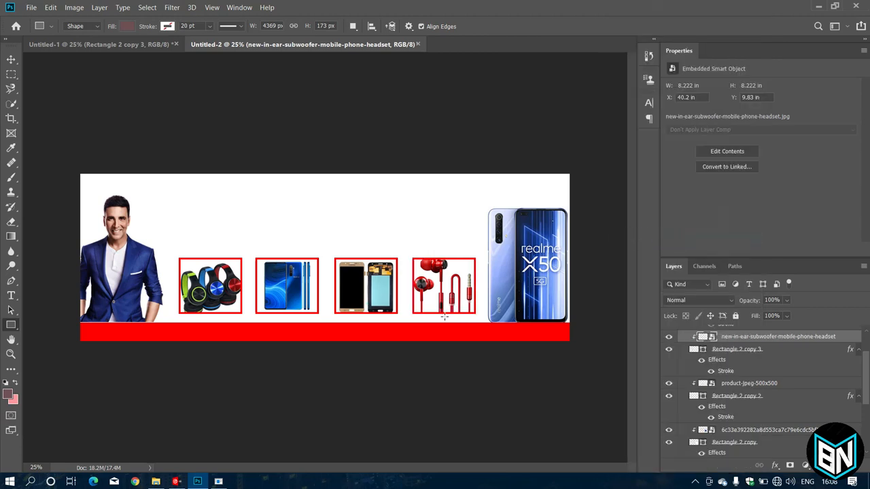
{"action": "key", "text": "ctrl+t"}
{"action": "left_click_drag", "start_coordinate": [412, 257], "coordinate": [438, 285]}
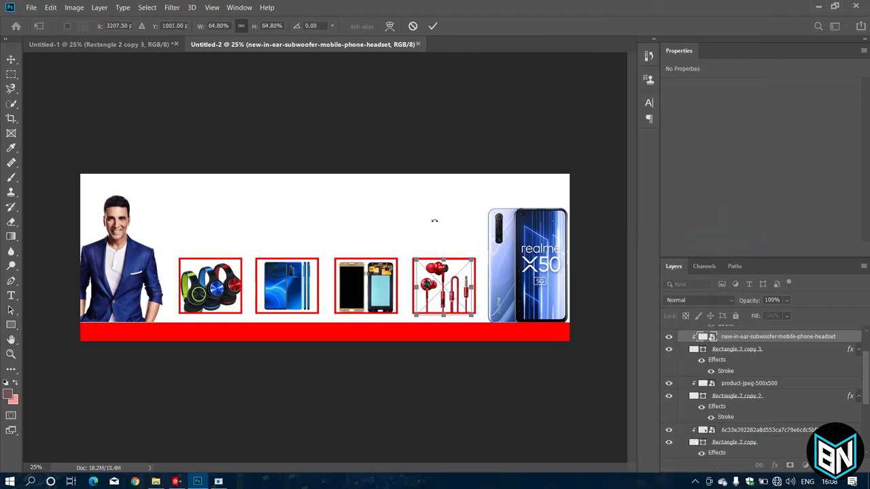
{"action": "left_click", "coordinate": [433, 26]}
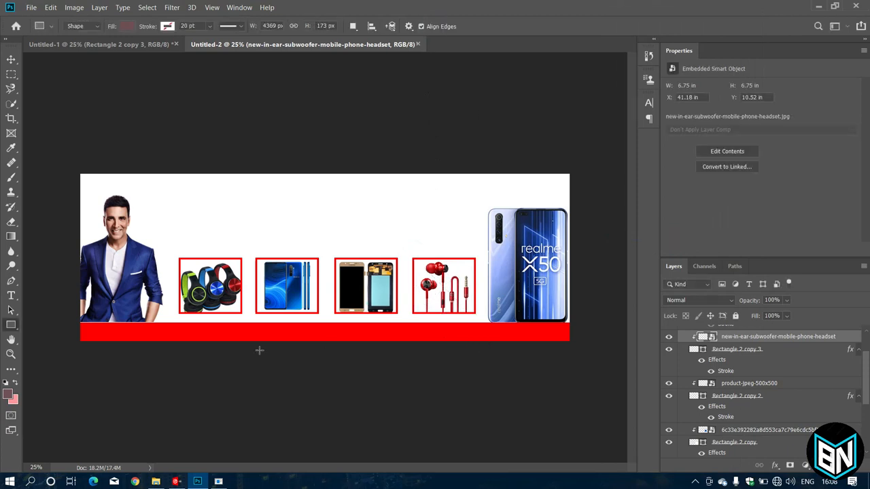
Add the text "Pro -Banty" in Bodoni MT Bold.
{"action": "left_click", "coordinate": [11, 295]}
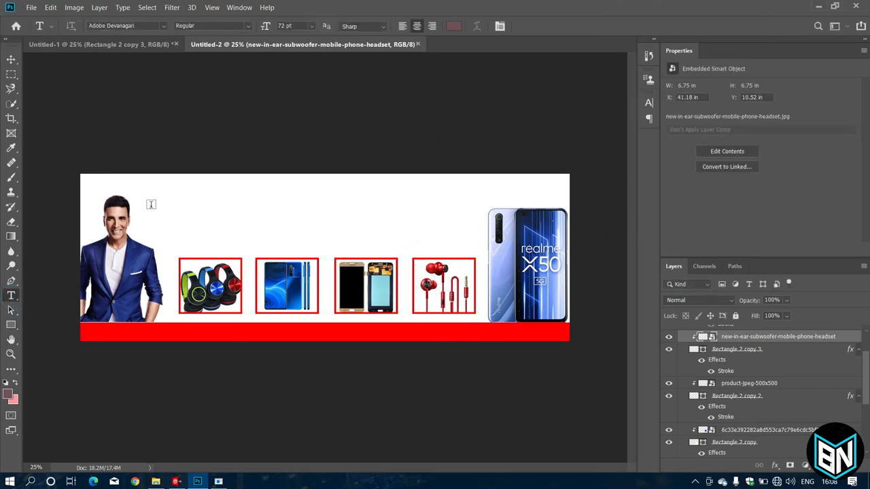
{"action": "left_click", "coordinate": [168, 194]}
{"action": "key", "text": "BackSpace"}
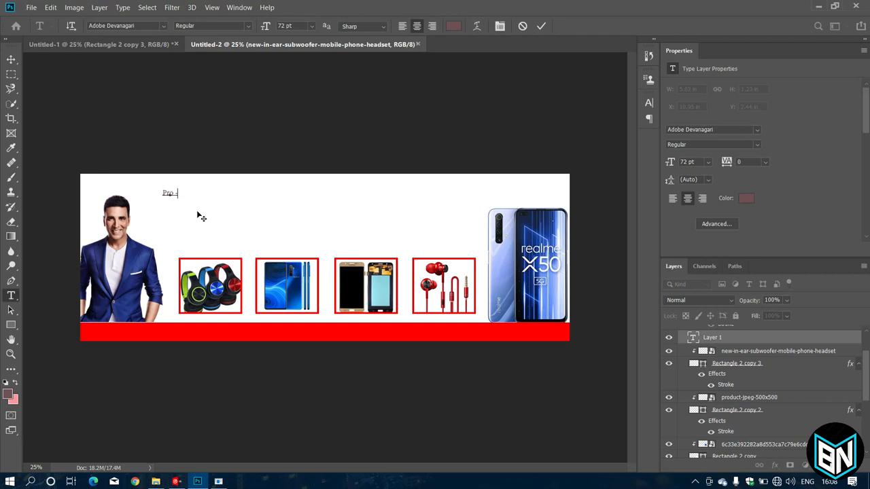
{"action": "key", "text": "ctrl+a"}
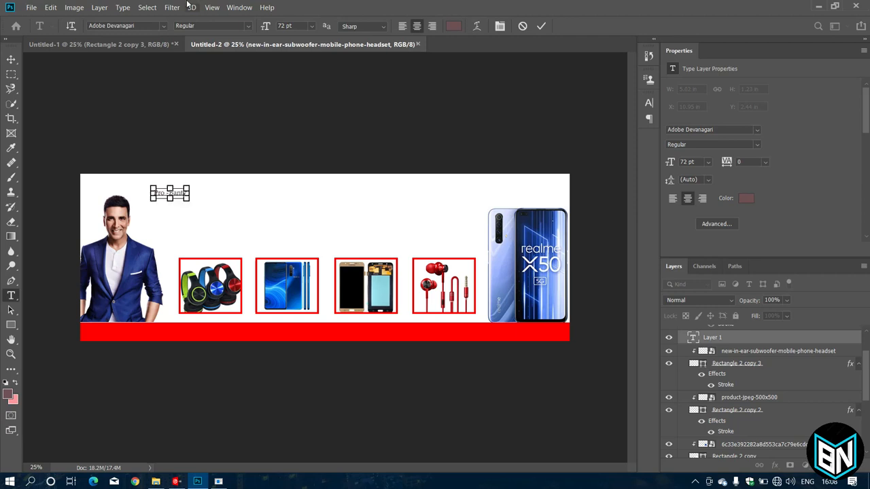
{"action": "left_click_drag", "start_coordinate": [188, 198], "coordinate": [205, 206]}
{"action": "left_click", "coordinate": [249, 28]}
Move the "Pro -Banty" title to the top-left corner, resize it, and color it the banner's red.
{"action": "left_click_drag", "start_coordinate": [278, 196], "coordinate": [113, 185]}
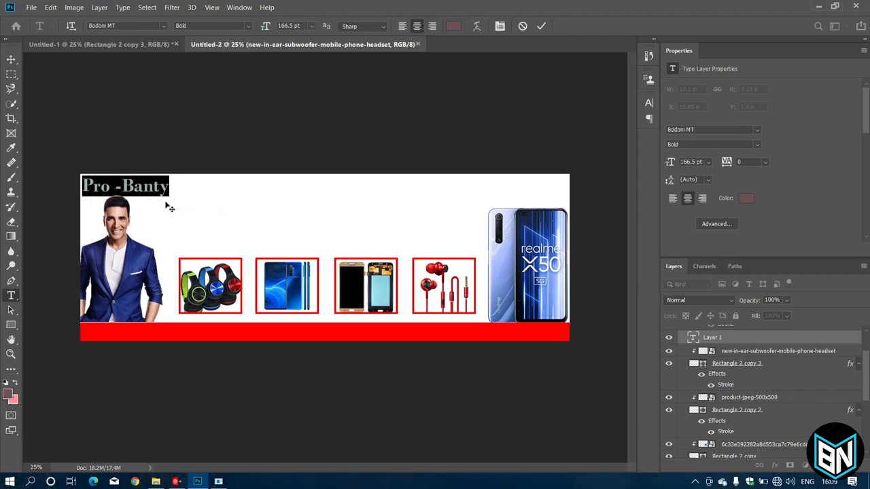
{"action": "left_click_drag", "start_coordinate": [170, 197], "coordinate": [140, 192]}
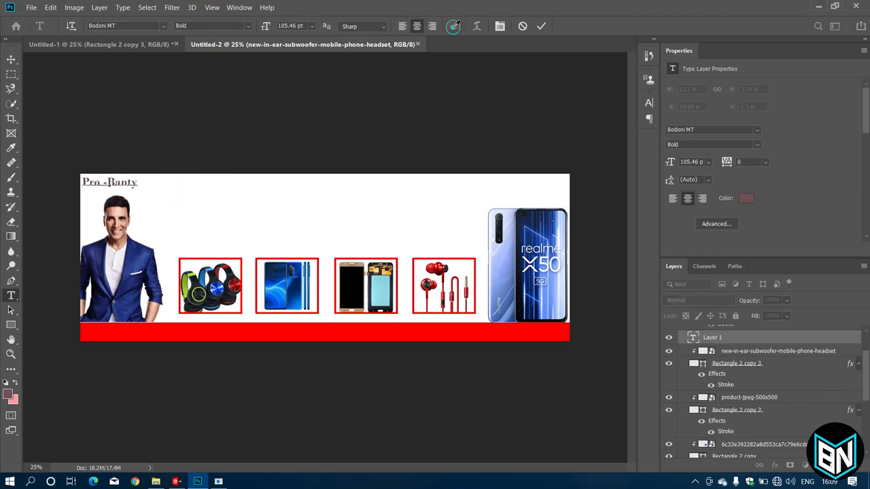
{"action": "left_click", "coordinate": [453, 26]}
{"action": "left_click", "coordinate": [226, 333]}
{"action": "left_click", "coordinate": [518, 139]}
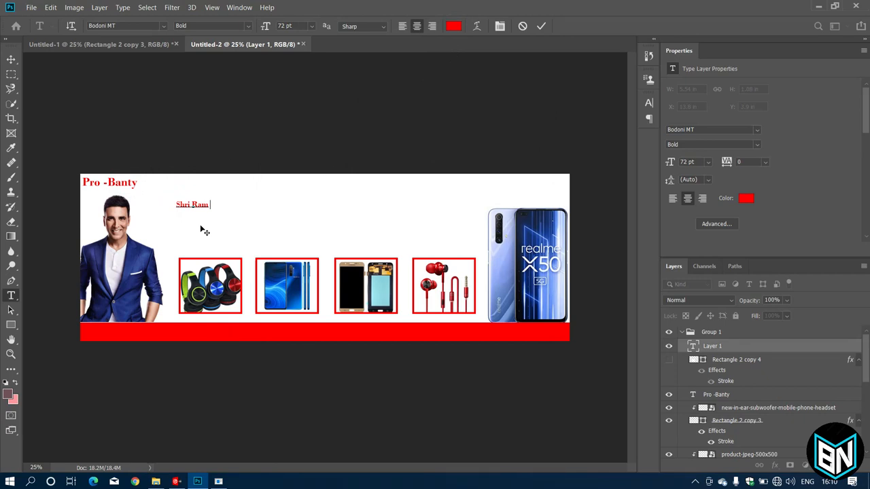
Finish typing 'Shri Ram Mobile Shop' and enlarge the title across the banner top.
{"action": "type", "text": "bile Shop"}
{"action": "key", "text": "ctrl+a"}
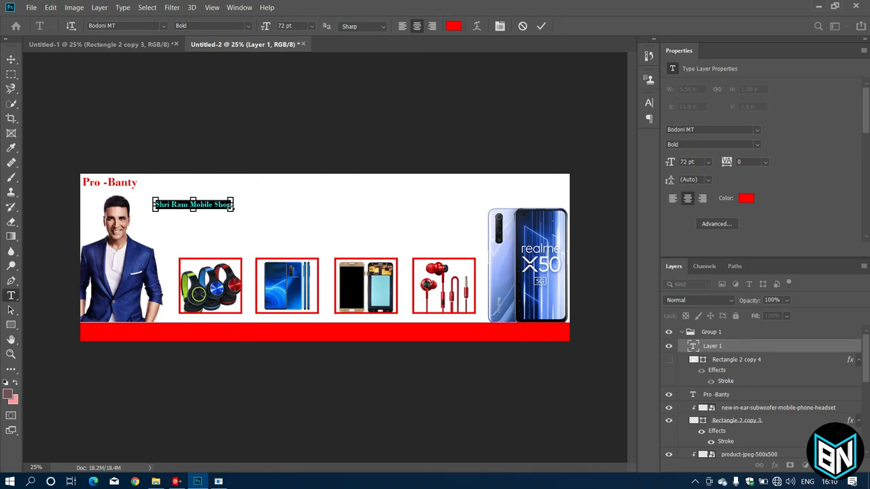
{"action": "left_click_drag", "start_coordinate": [232, 209], "coordinate": [429, 233]}
{"action": "left_click_drag", "start_coordinate": [350, 214], "coordinate": [382, 207]}
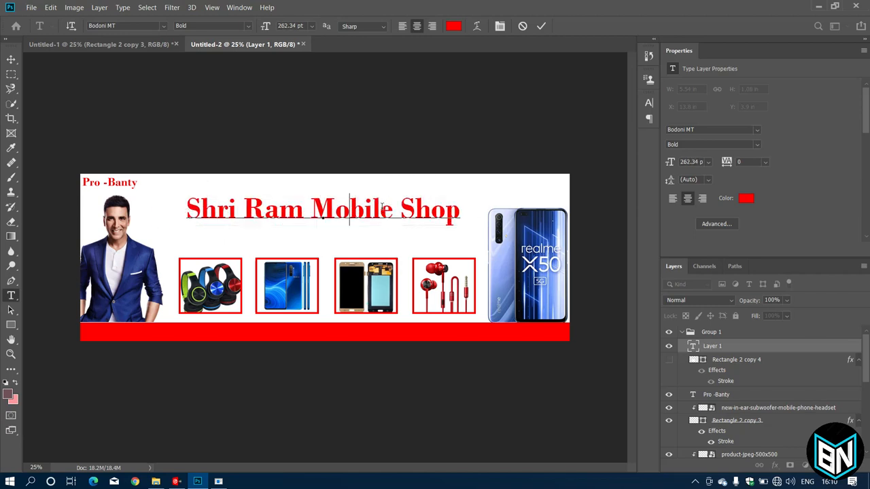
Colour the title navy, sampled from the man's suit.
{"action": "key", "text": "ctrl+a"}
{"action": "left_click", "coordinate": [451, 28]}
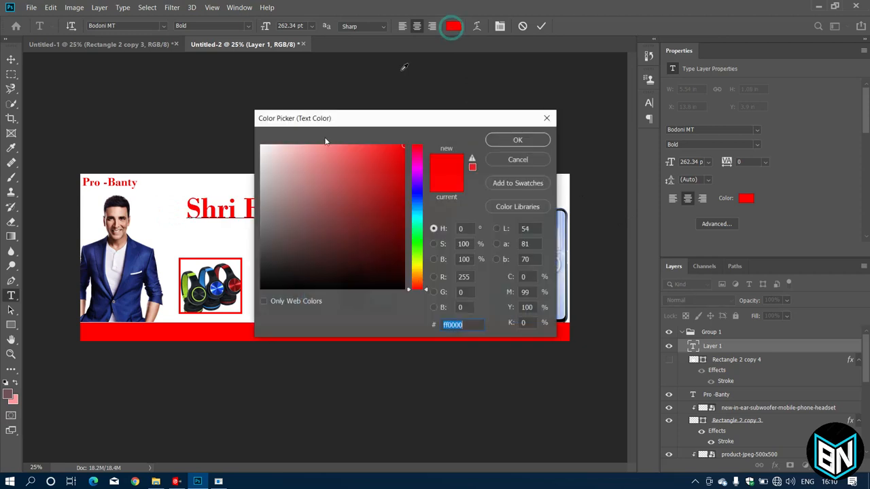
{"action": "left_click", "coordinate": [138, 298]}
{"action": "left_click", "coordinate": [527, 140]}
{"action": "left_click", "coordinate": [350, 216]}
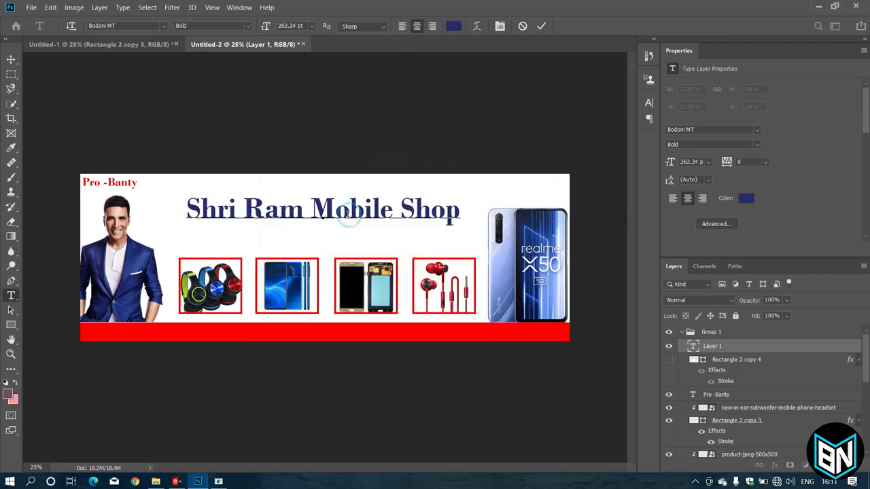
{"action": "left_click", "coordinate": [418, 216]}
Grow the title to about 320 pt, reposition and commit it, then start a new line below.
{"action": "left_click_drag", "start_coordinate": [461, 226], "coordinate": [488, 237]}
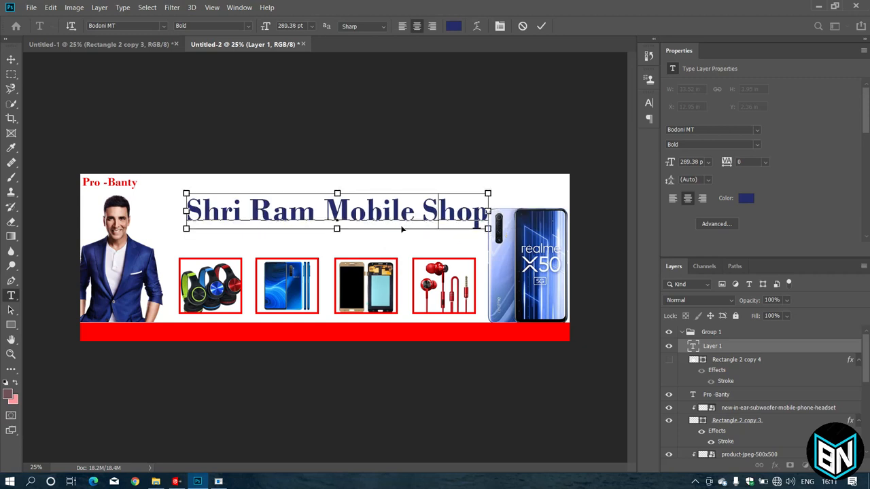
{"action": "left_click_drag", "start_coordinate": [401, 229], "coordinate": [380, 223]}
{"action": "left_click_drag", "start_coordinate": [468, 228], "coordinate": [506, 241]}
{"action": "left_click_drag", "start_coordinate": [421, 211], "coordinate": [401, 207]}
{"action": "key", "text": "ctrl"}
{"action": "key", "text": "ctrl"}
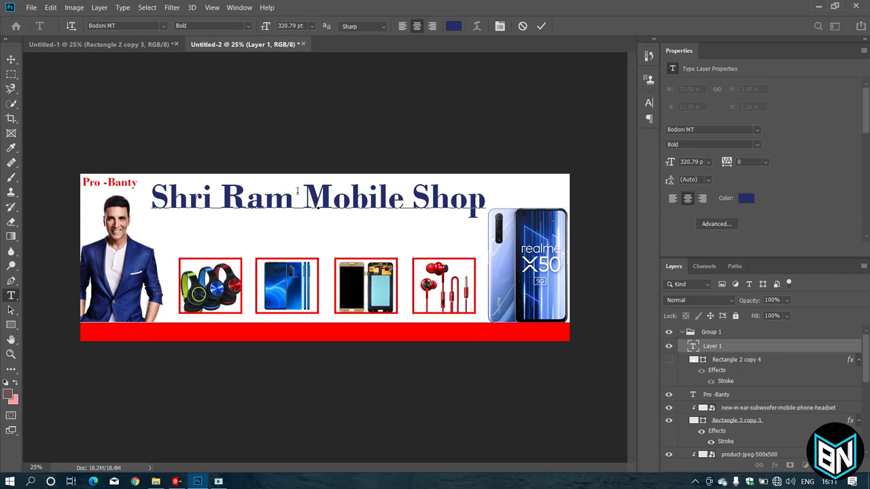
{"action": "left_click", "coordinate": [163, 26]}
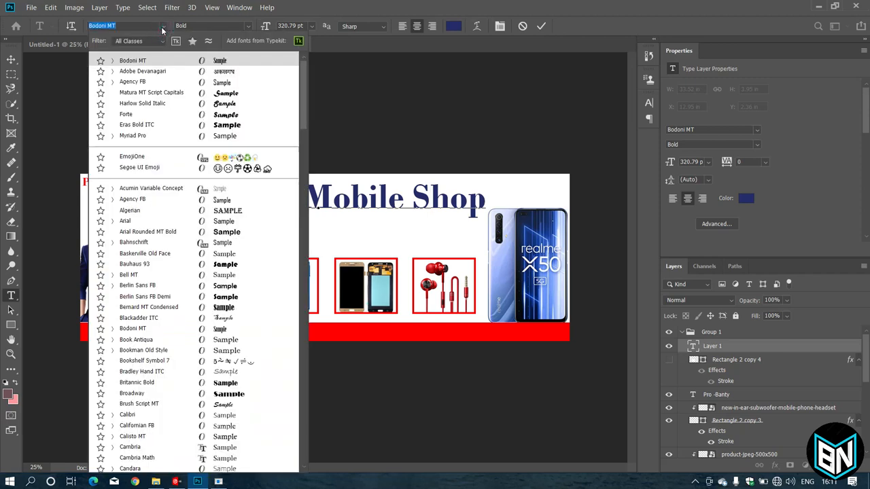
{"action": "left_click", "coordinate": [163, 28]}
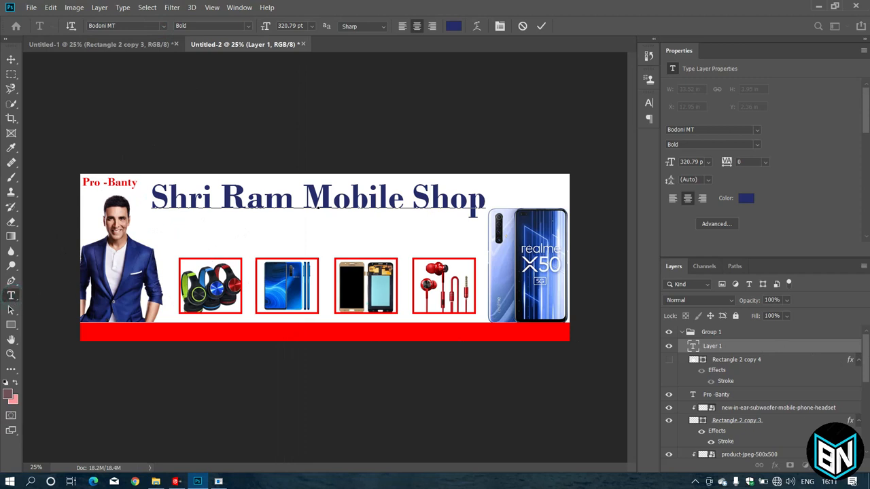
{"action": "left_click", "coordinate": [541, 27]}
{"action": "left_click", "coordinate": [195, 224]}
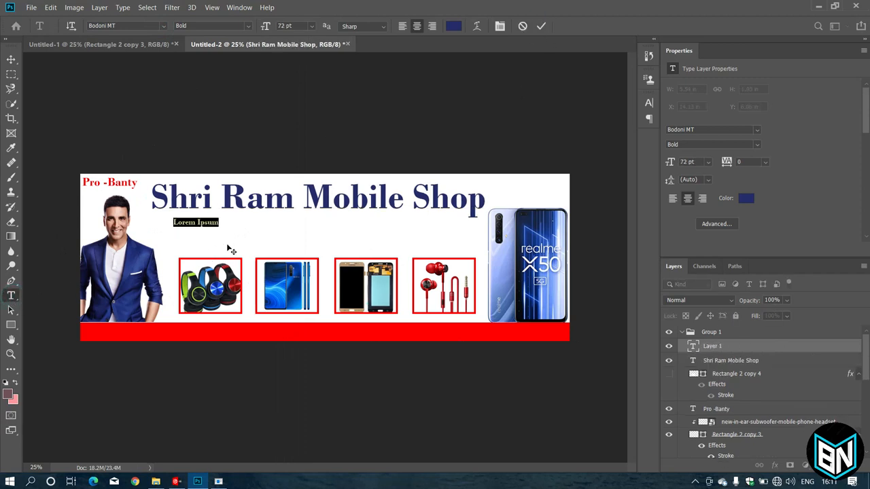
Type 'All Mobile Phone Solution Hare', enlarge it and centre it under the title.
{"action": "type", "text": "All Mob"}
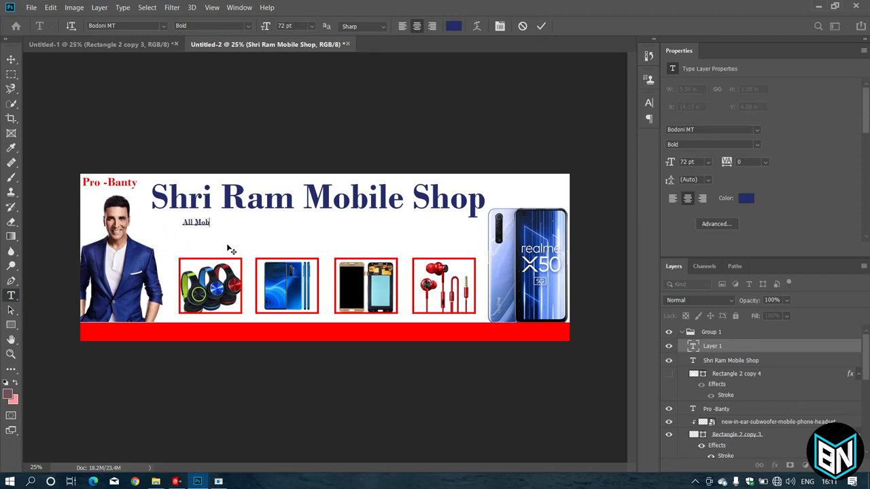
{"action": "type", "text": "ile Phone S"}
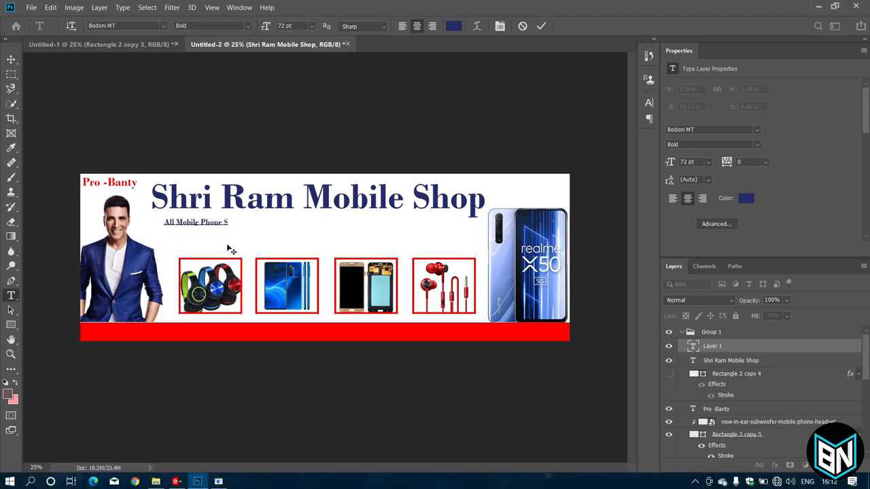
{"action": "type", "text": "olution Hare"}
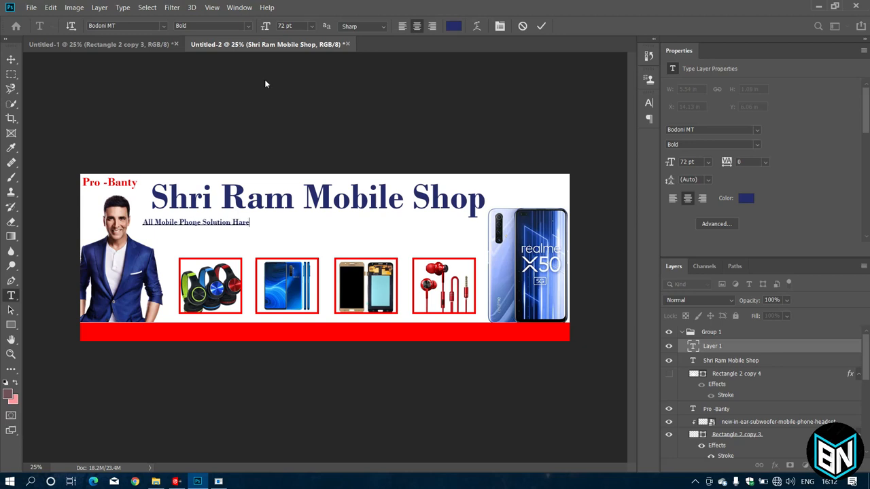
{"action": "key", "text": "ctrl+a"}
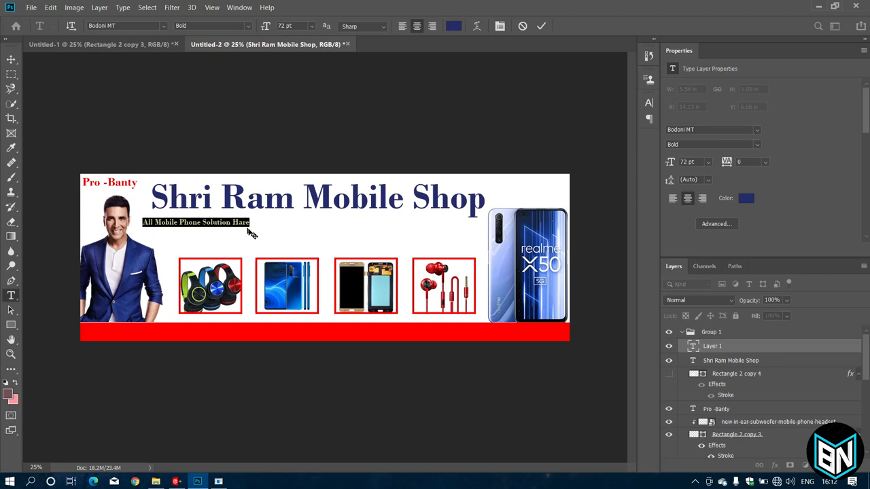
{"action": "left_click_drag", "start_coordinate": [251, 229], "coordinate": [345, 235]}
{"action": "left_click_drag", "start_coordinate": [301, 218], "coordinate": [356, 215], "text": "ctrl"}
{"action": "key", "text": "ctrl+z"}
{"action": "left_click_drag", "start_coordinate": [304, 221], "coordinate": [474, 235], "text": "ctrl"}
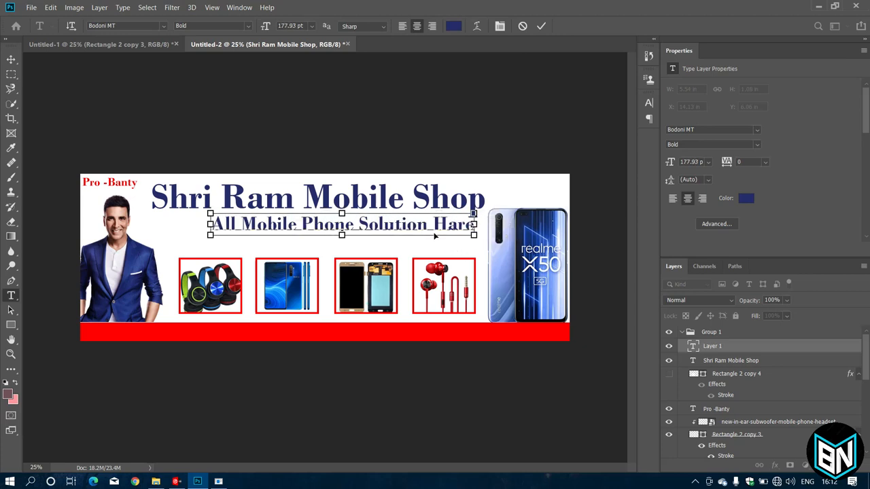
{"action": "left_click_drag", "start_coordinate": [423, 219], "coordinate": [406, 215]}
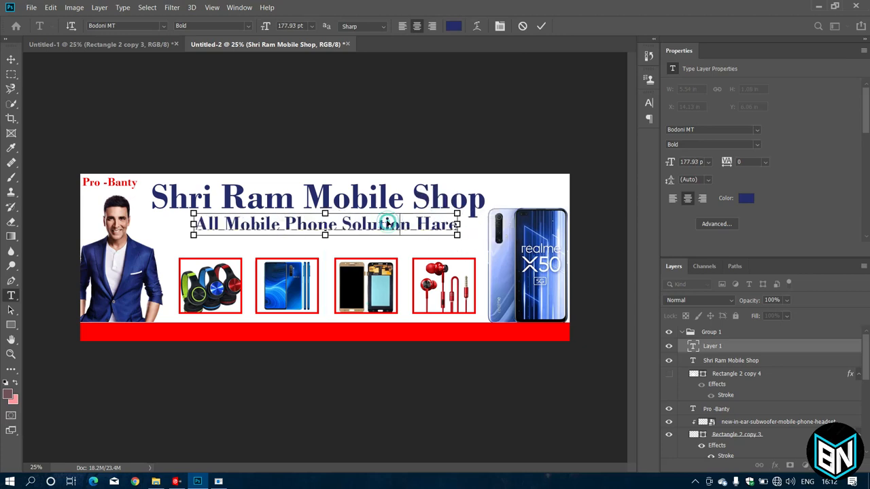
{"action": "key", "text": "ctrl"}
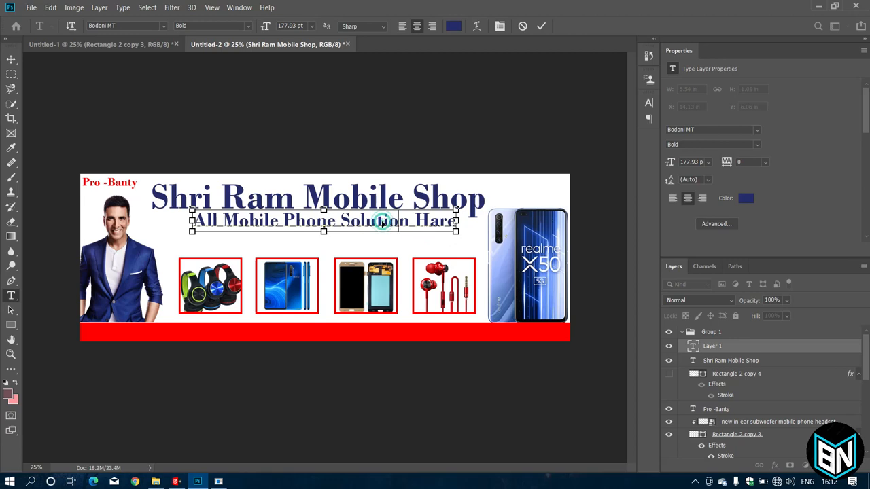
Colour the subheading red (ff0000) and commit it.
{"action": "key", "text": "ctrl+a"}
{"action": "left_click", "coordinate": [453, 26]}
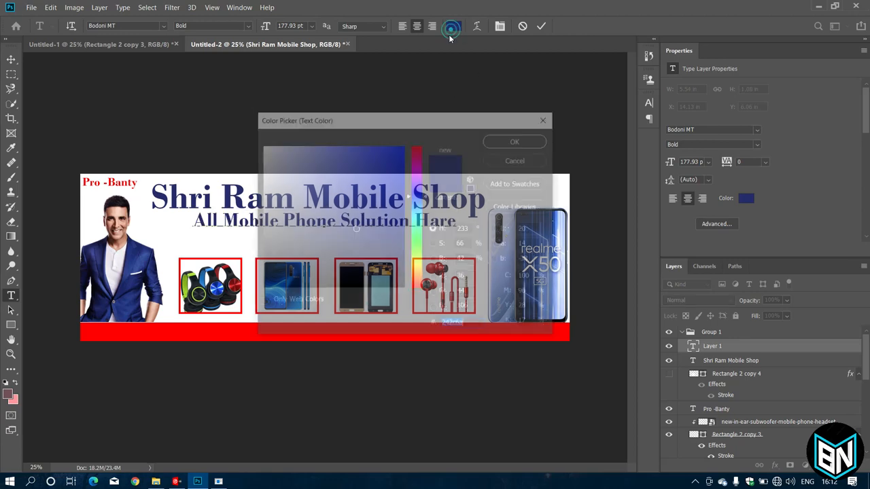
{"action": "type", "text": "ff0000"}
{"action": "left_click", "coordinate": [517, 141]}
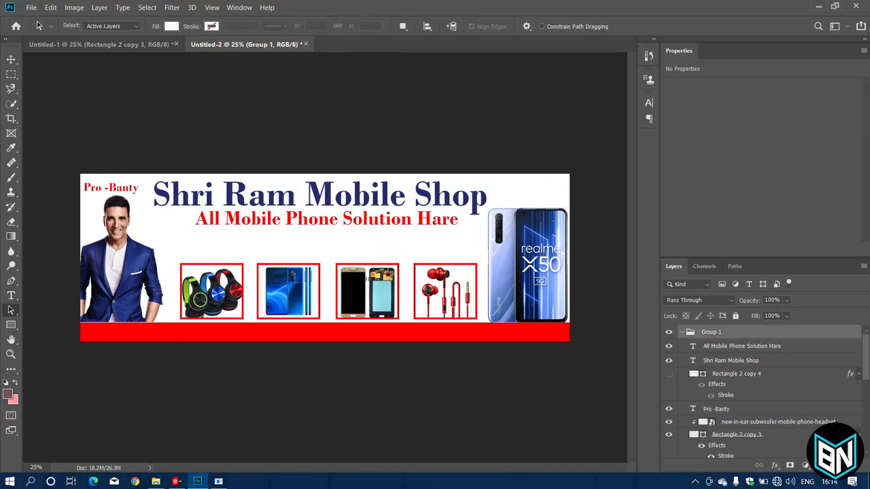
{"action": "left_click", "coordinate": [836, 465]}
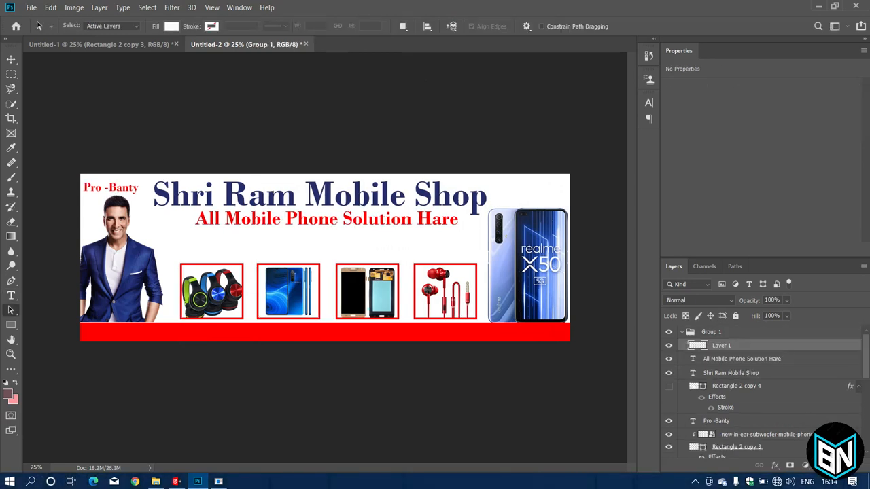
Add a new layer above Group 1 and type 'Software & Hardware Specialist' below the subheading.
{"action": "left_click", "coordinate": [682, 332]}
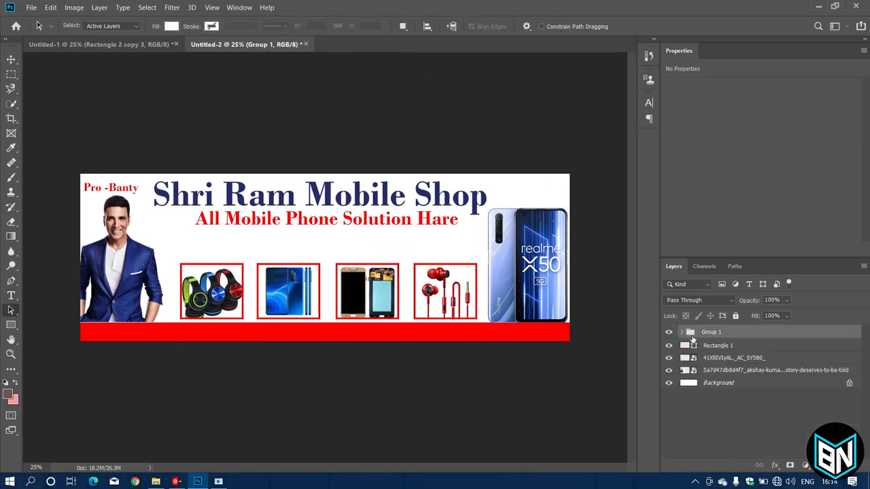
{"action": "key", "text": "ctrl+shift+alt+n"}
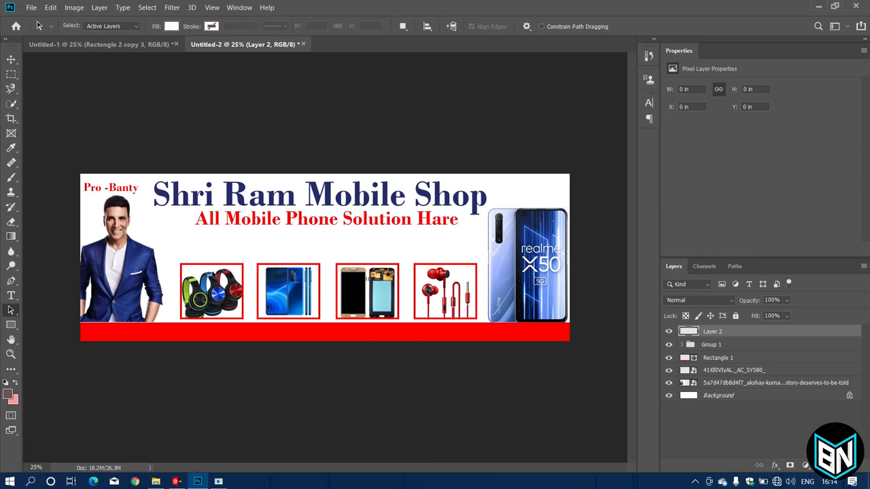
{"action": "key", "text": "t"}
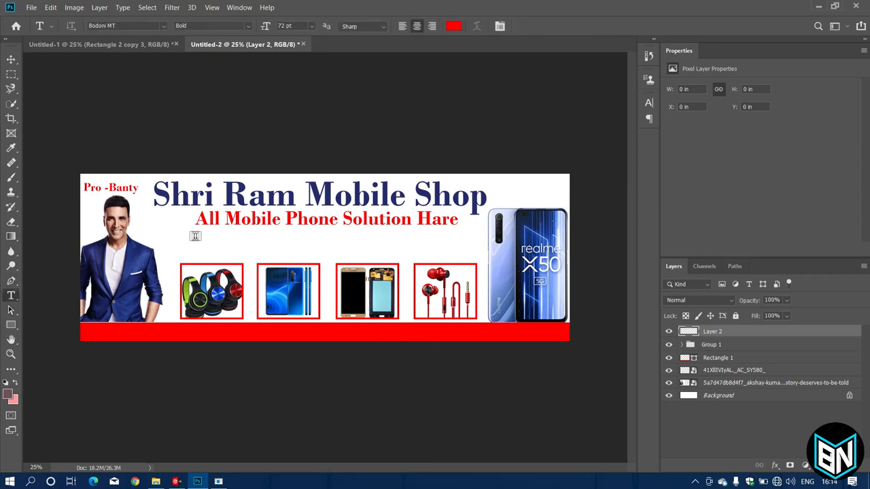
{"action": "left_click", "coordinate": [193, 236]}
{"action": "key", "text": "BackSpace"}
{"action": "type", "text": "Soft"}
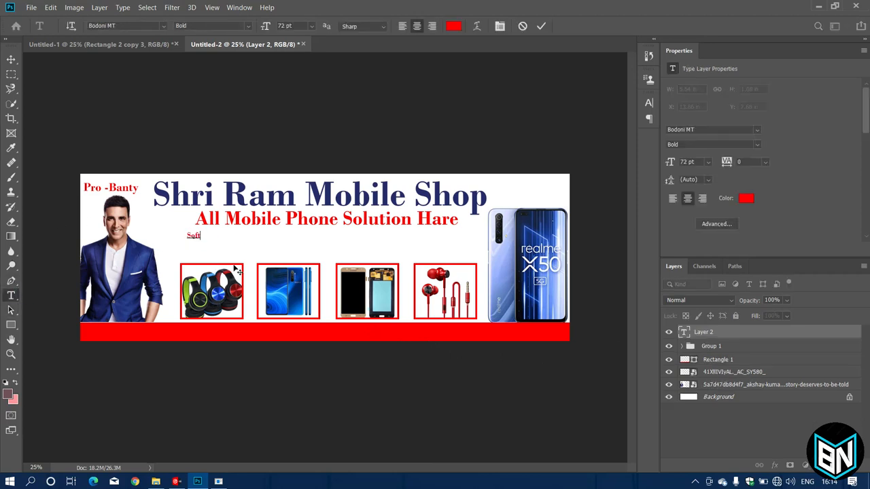
{"action": "type", "text": "ware"}
{"action": "key", "text": "ctrl+a"}
{"action": "type", "text": "Software & Hardware S"}
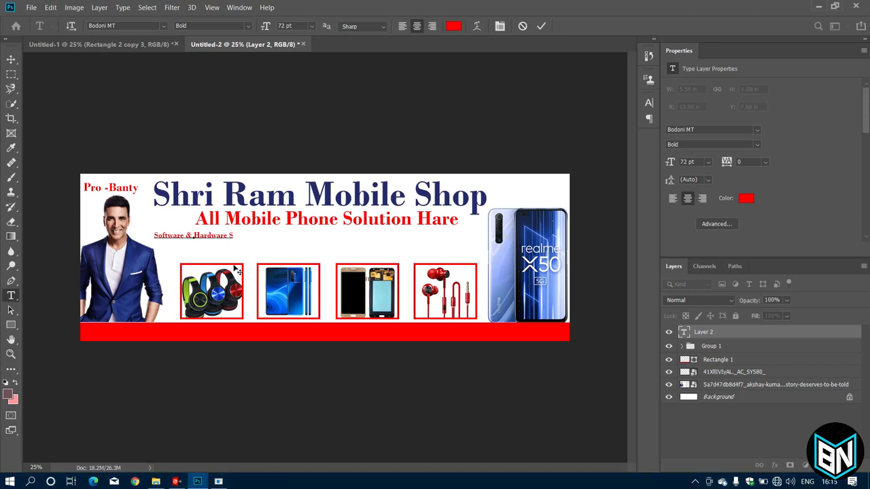
{"action": "type", "text": "pecialist"}
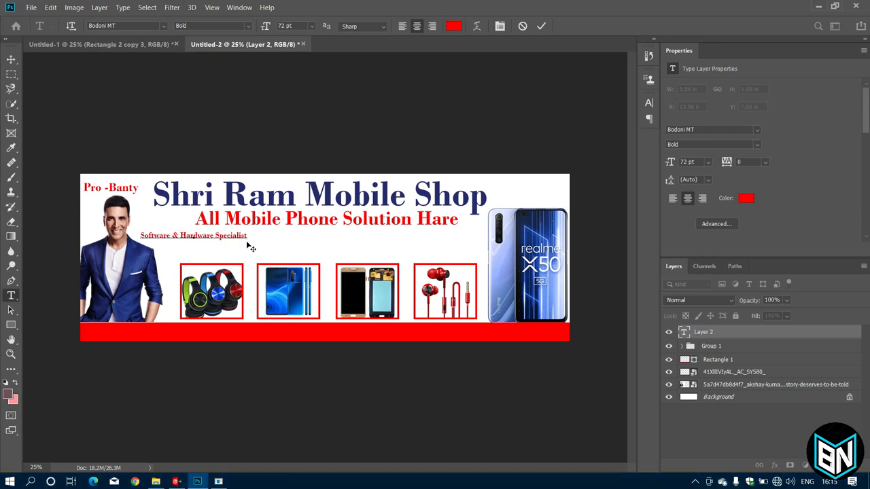
Enlarge the specialist line, place it under the red tagline, and colour it dark blue.
{"action": "left_click_drag", "start_coordinate": [250, 245], "coordinate": [372, 270]}
{"action": "left_click_drag", "start_coordinate": [304, 248], "coordinate": [371, 241]}
{"action": "key", "text": "ctrl+a"}
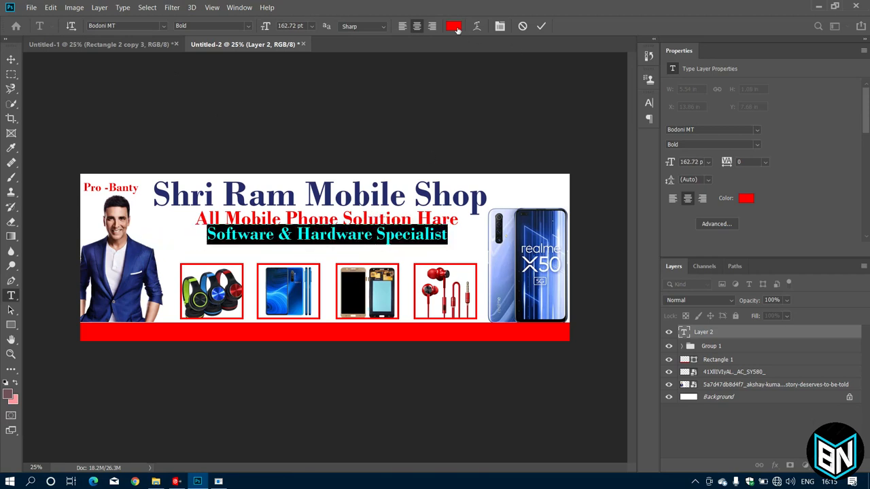
{"action": "left_click", "coordinate": [453, 26]}
{"action": "left_click", "coordinate": [145, 284]}
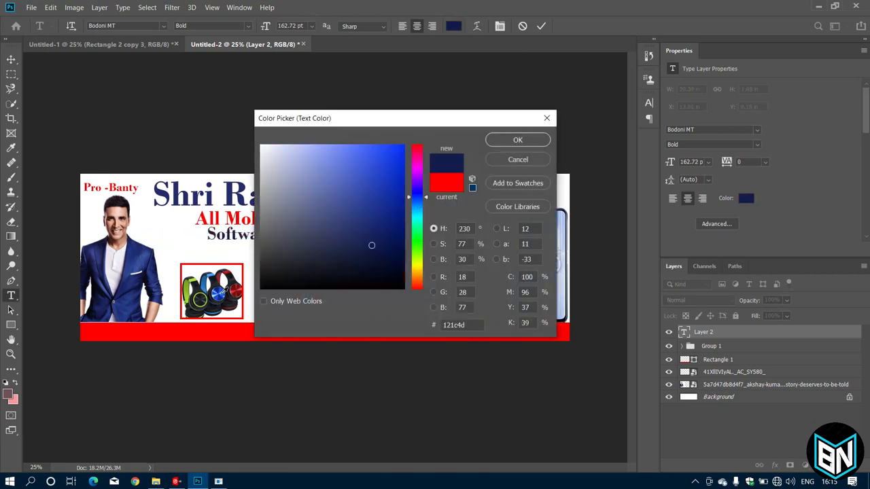
{"action": "left_click", "coordinate": [217, 295]}
{"action": "left_click", "coordinate": [212, 299]}
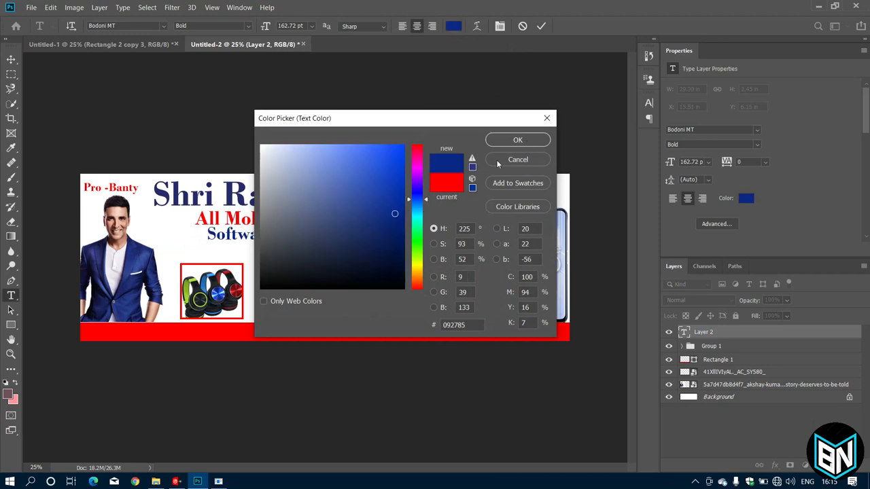
{"action": "left_click_drag", "start_coordinate": [395, 234], "coordinate": [397, 245]}
{"action": "left_click", "coordinate": [514, 139]}
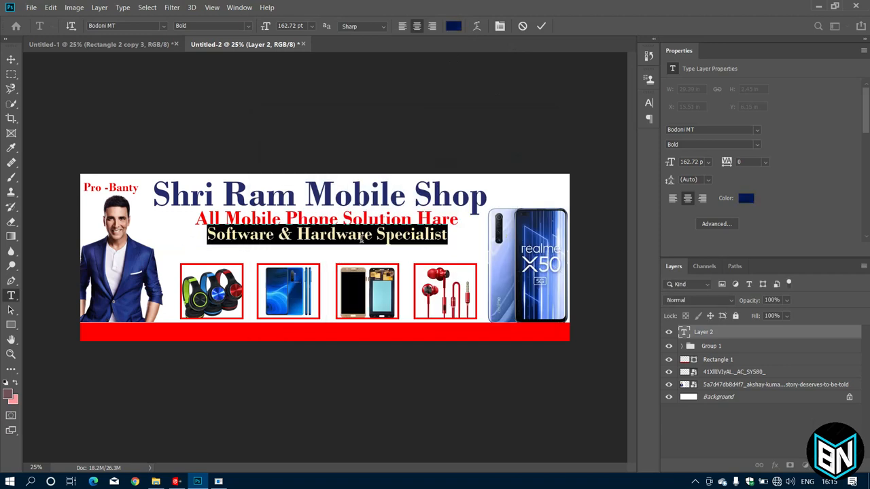
{"action": "left_click", "coordinate": [362, 237]}
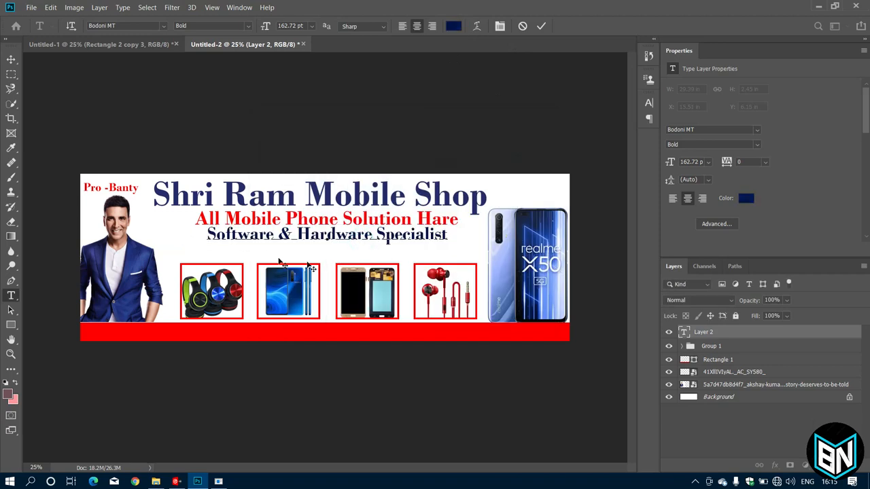
{"action": "left_click", "coordinate": [541, 26]}
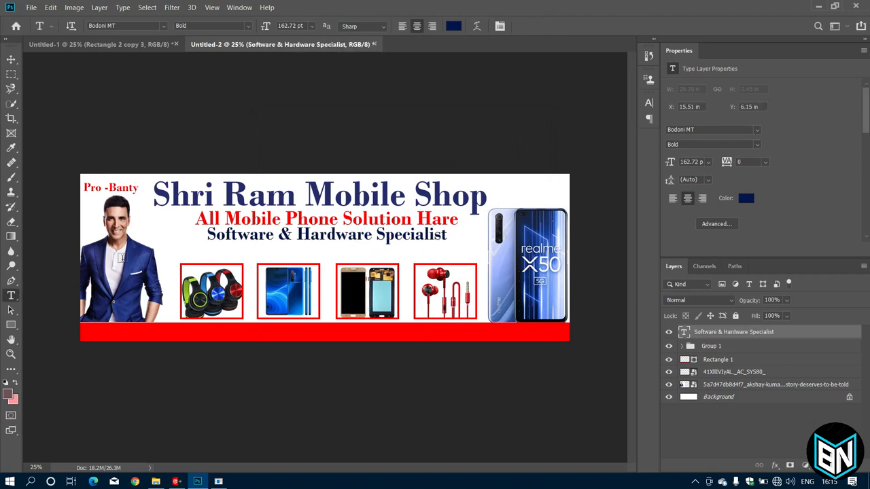
Start a new text line above the product boxes reading 'Back Cover. Flip cover'.
{"action": "left_click", "coordinate": [188, 248]}
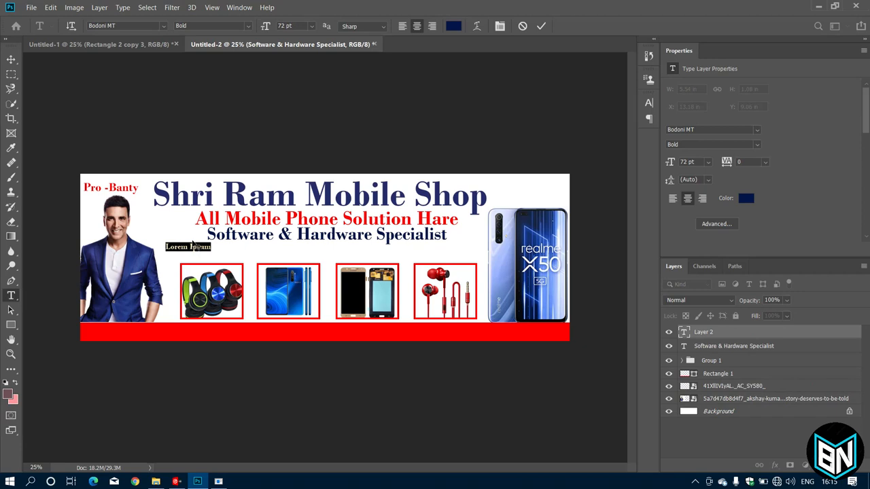
{"action": "key", "text": "BackSpace"}
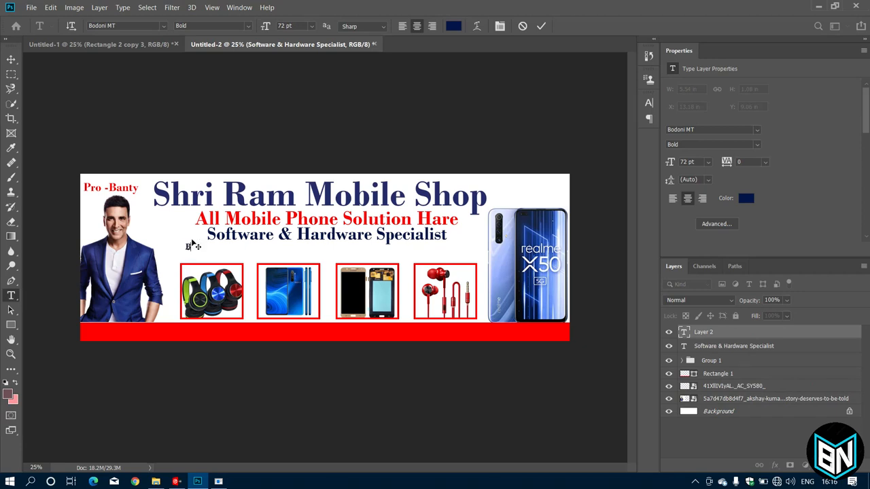
{"action": "type", "text": "Back Cover."}
{"action": "type", "text": " Flip cover, Tempered Glass, Power Bank,Head"}
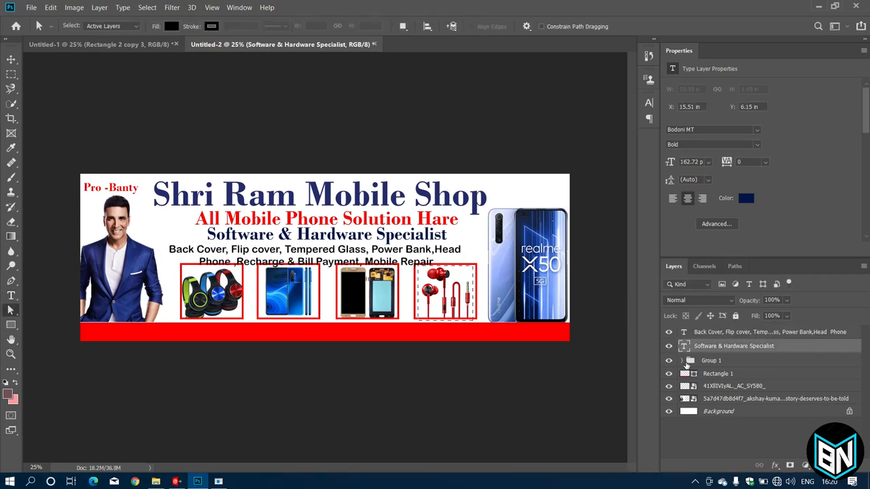
Move the 'All Mobile Phone Solution Hare' and 'Shri Ram Mobile Shop' layers out of Group 1.
{"action": "left_click", "coordinate": [711, 361]}
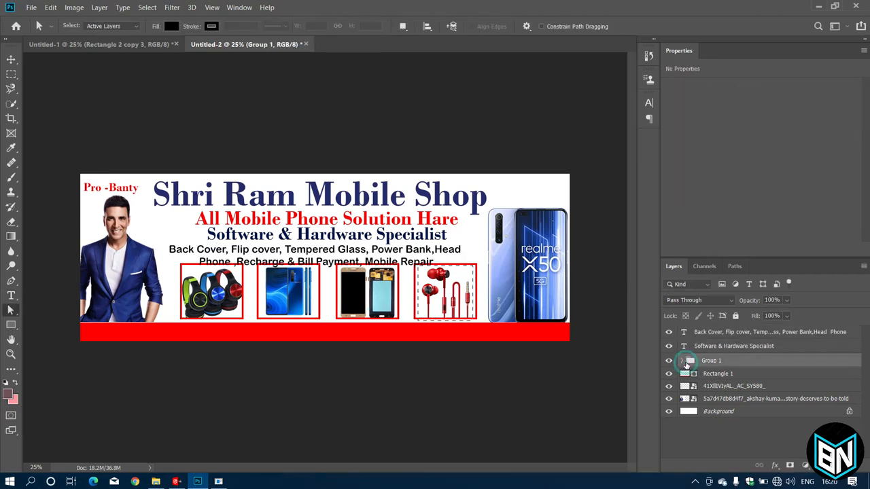
{"action": "left_click", "coordinate": [684, 360]}
{"action": "left_click_drag", "start_coordinate": [711, 361], "coordinate": [724, 341]}
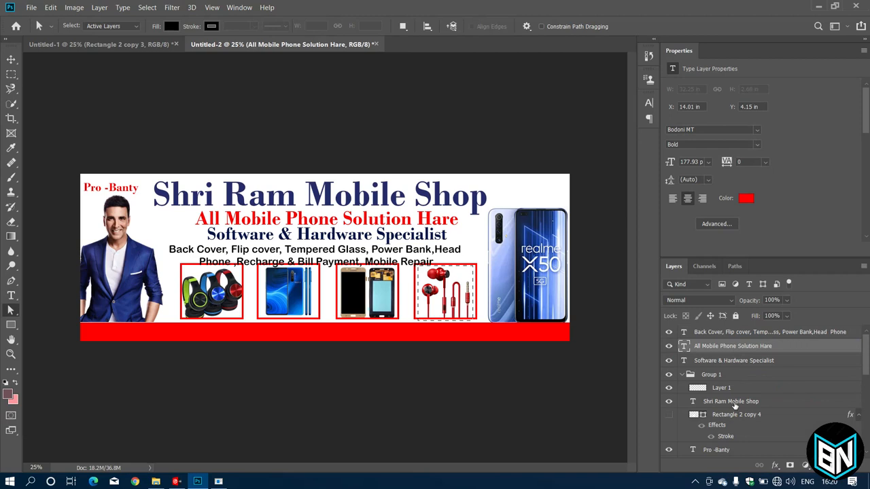
{"action": "left_click_drag", "start_coordinate": [734, 403], "coordinate": [732, 340]}
Shift the Group 1 product boxes slightly down and right.
{"action": "left_click", "coordinate": [733, 333]}
{"action": "scroll", "coordinate": [735, 392], "scroll_direction": "down", "scroll_amount": 1}
{"action": "left_click", "coordinate": [719, 375]}
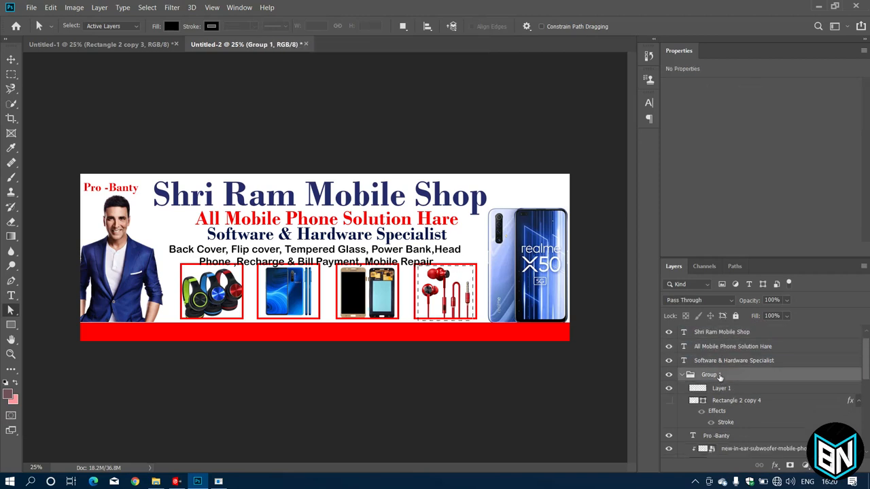
{"action": "key", "text": "ctrl+t"}
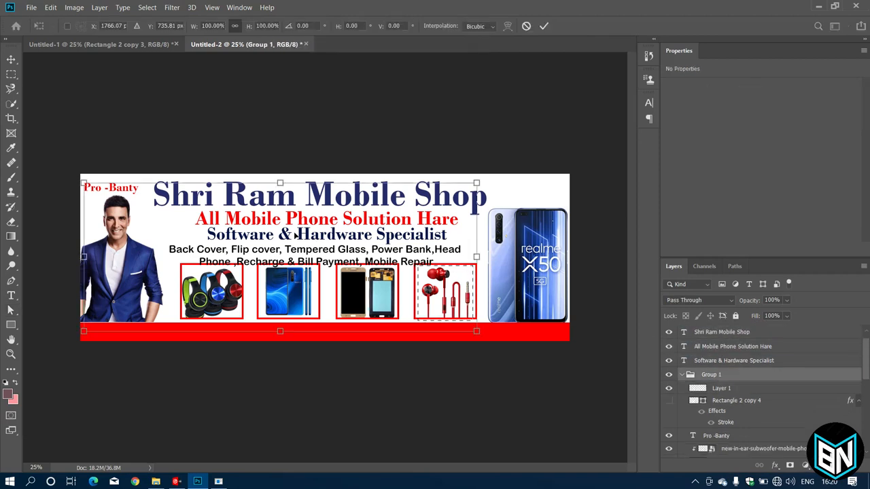
{"action": "left_click_drag", "start_coordinate": [296, 236], "coordinate": [295, 240]}
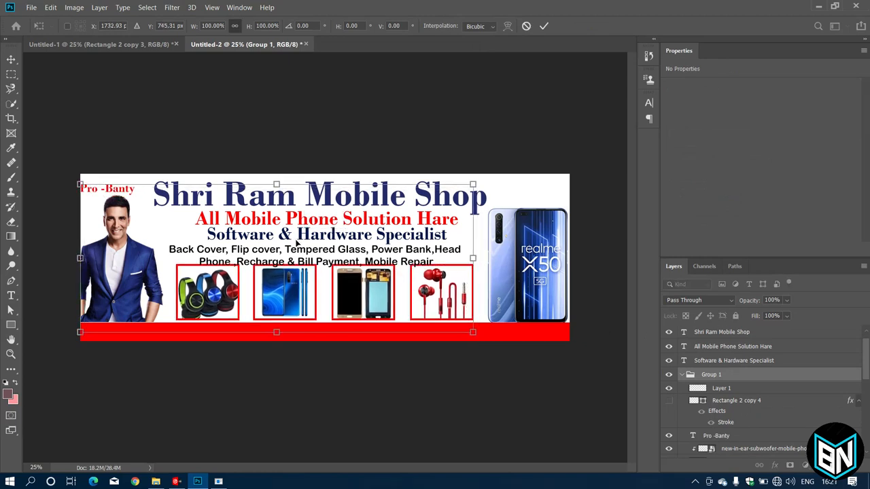
{"action": "left_click", "coordinate": [715, 362]}
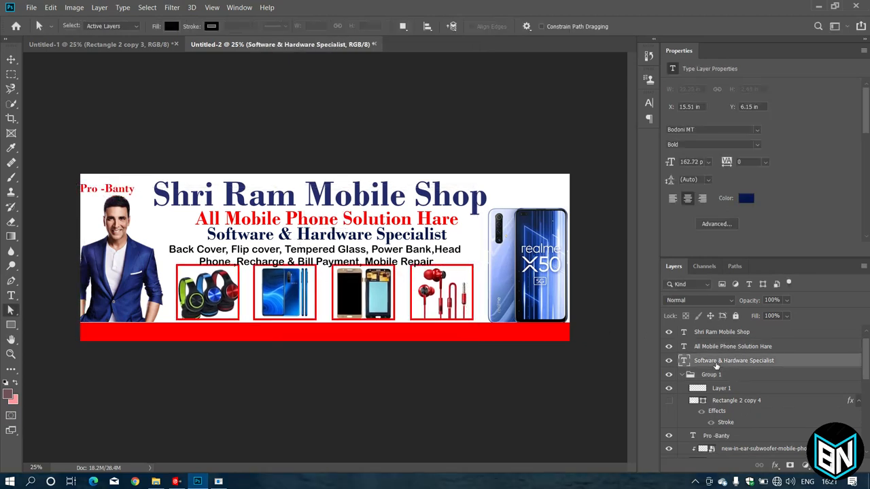
Nudge the 'Back Cover' services text slightly upward and commit it.
{"action": "key", "text": "ctrl+t"}
{"action": "left_click", "coordinate": [718, 347]}
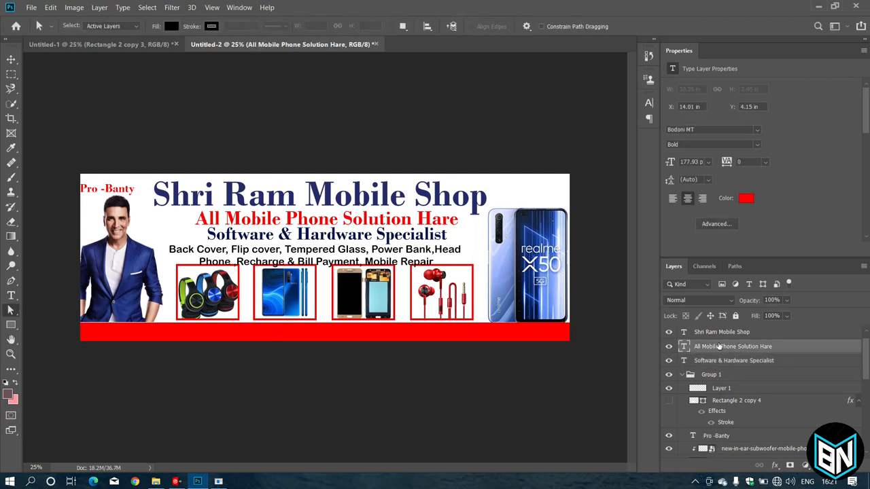
{"action": "left_click", "coordinate": [724, 363]}
{"action": "left_click", "coordinate": [378, 265]}
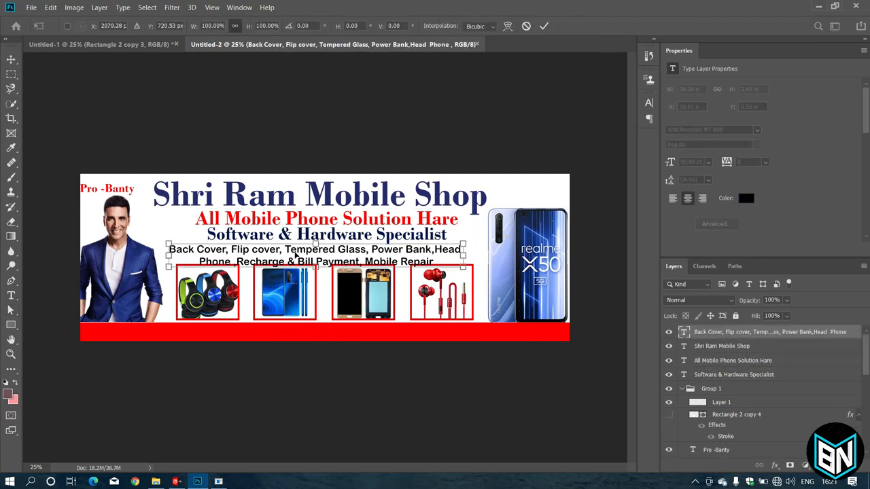
{"action": "key", "text": "ctrl+t"}
{"action": "left_click_drag", "start_coordinate": [297, 256], "coordinate": [297, 252]}
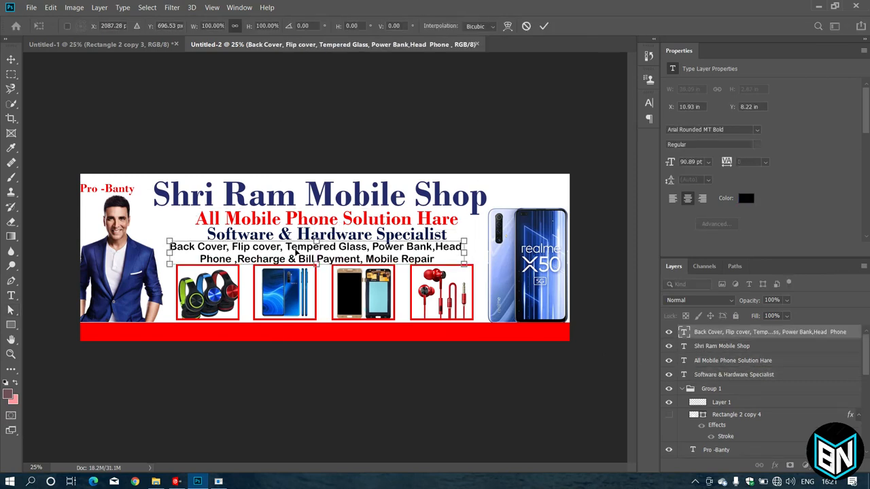
{"action": "left_click", "coordinate": [544, 26]}
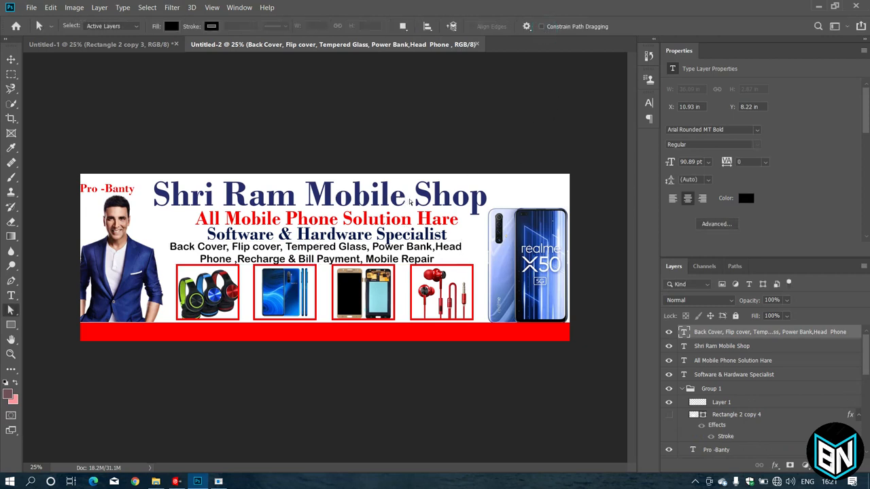
{"action": "left_click", "coordinate": [11, 295]}
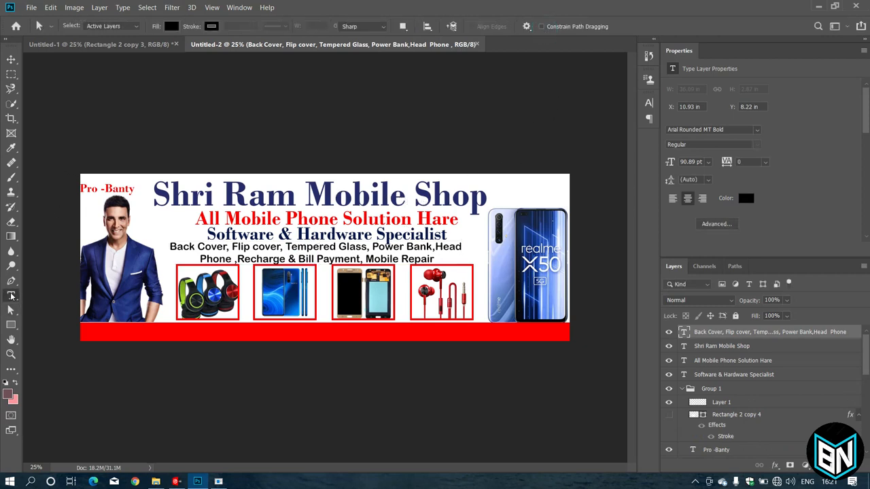
Add the shop's 'Ph -' phone number line in Eras Bold ITC at the banner's top-right corner.
{"action": "left_click", "coordinate": [481, 189]}
{"action": "key", "text": "BackSpace"}
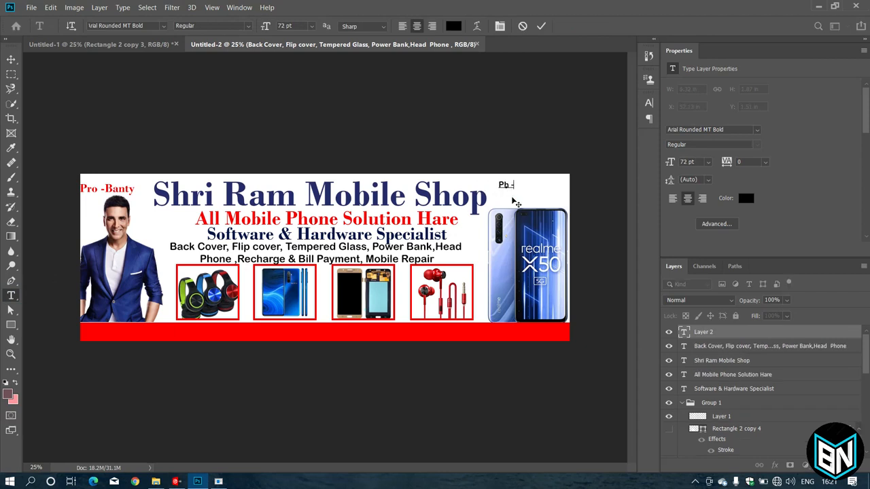
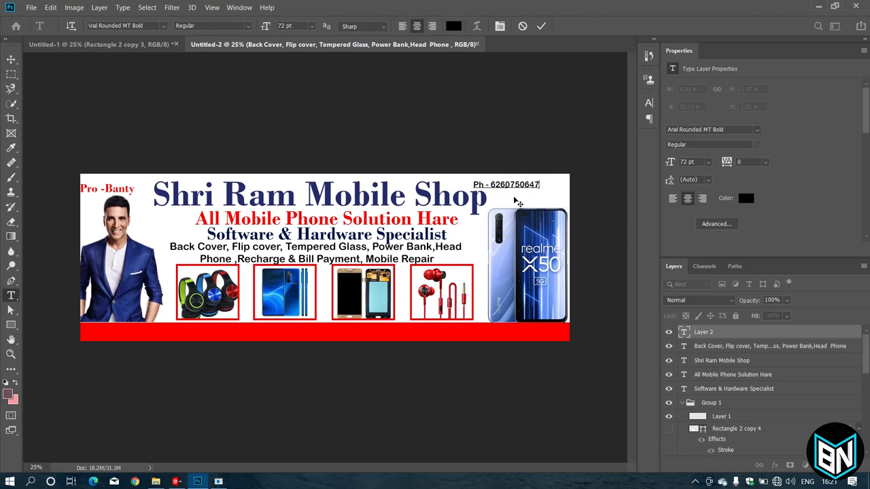
{"action": "left_click_drag", "start_coordinate": [525, 188], "coordinate": [551, 186]}
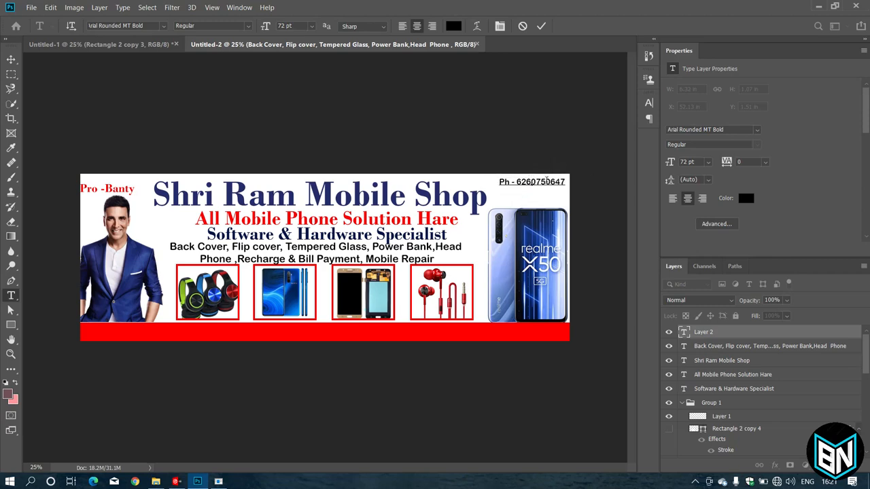
{"action": "left_click", "coordinate": [161, 26]}
{"action": "left_click", "coordinate": [229, 136]}
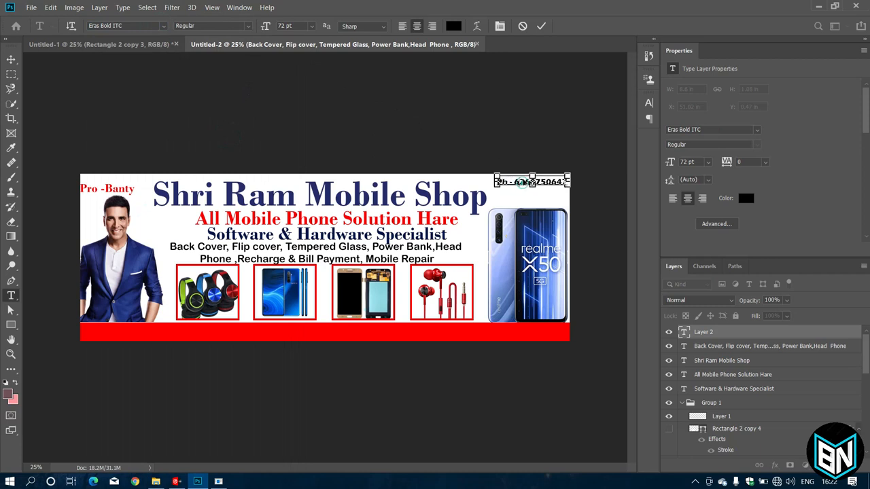
{"action": "left_click_drag", "start_coordinate": [525, 183], "coordinate": [524, 177]}
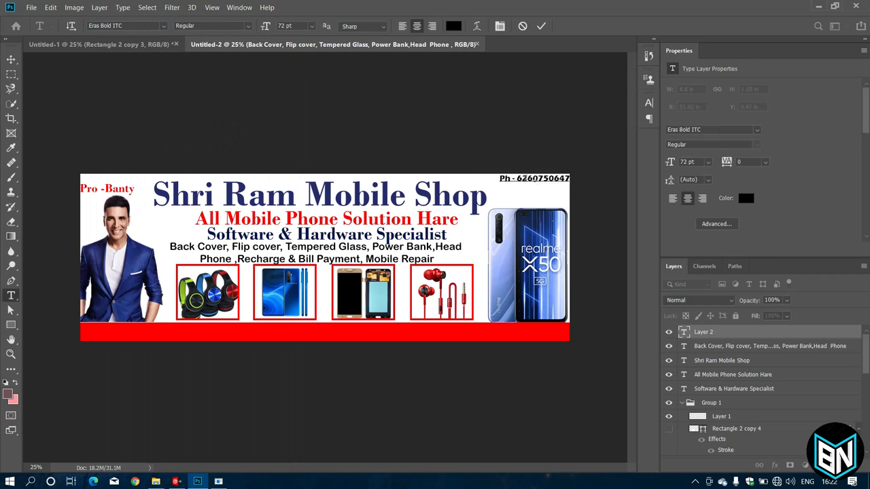
{"action": "left_click", "coordinate": [540, 26]}
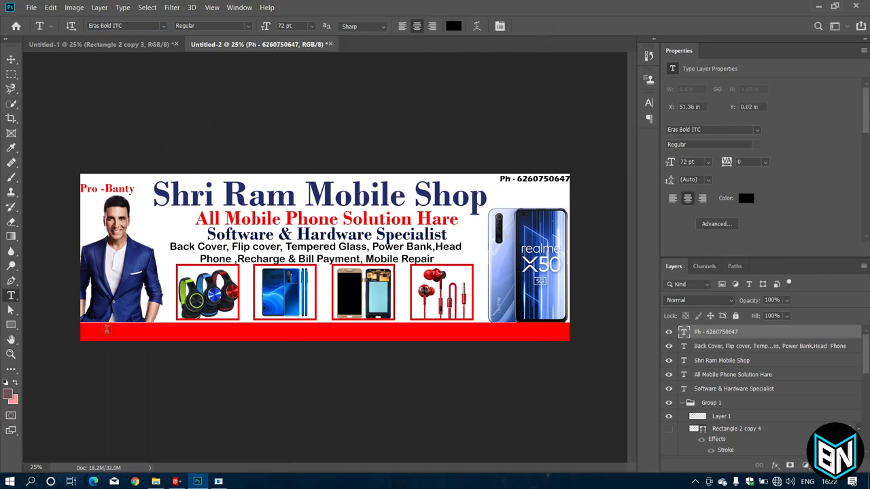
Type the 'Address :' line on the red bar and fix its pin code.
{"action": "left_click", "coordinate": [94, 333]}
{"action": "key", "text": "BackSpace"}
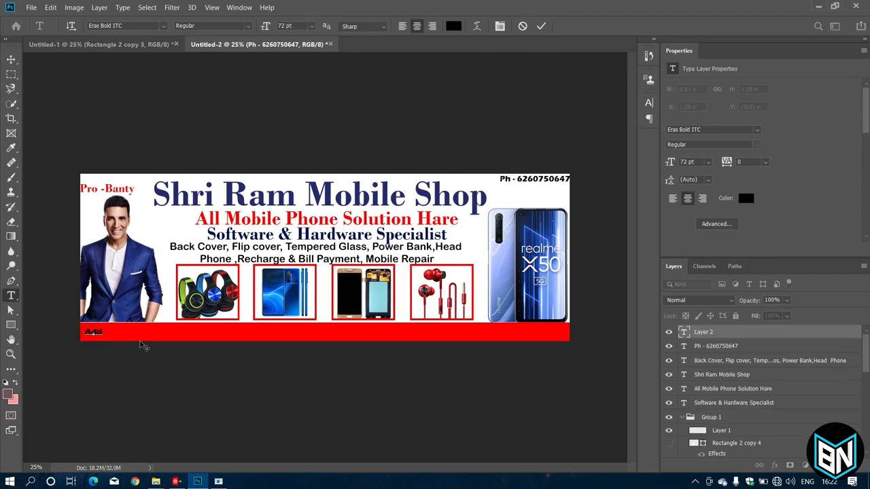
{"action": "type", "text": "Address :"}
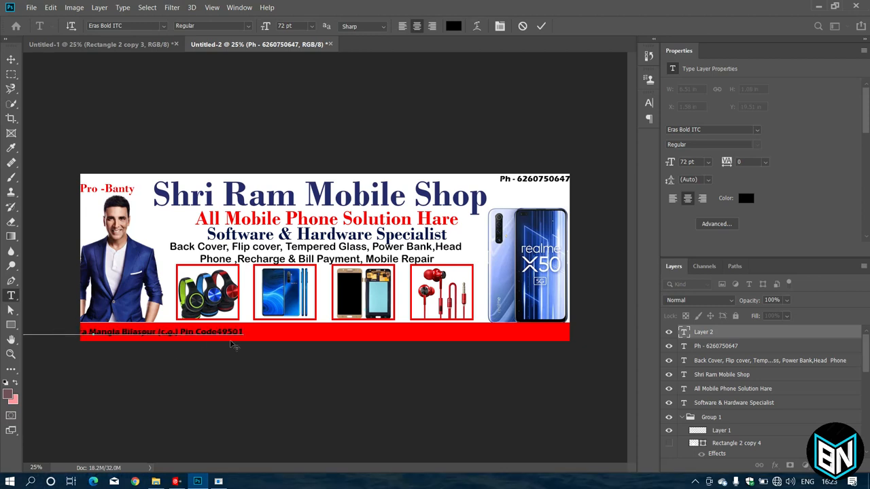
{"action": "left_click", "coordinate": [218, 334]}
{"action": "triple_click", "coordinate": [239, 333]}
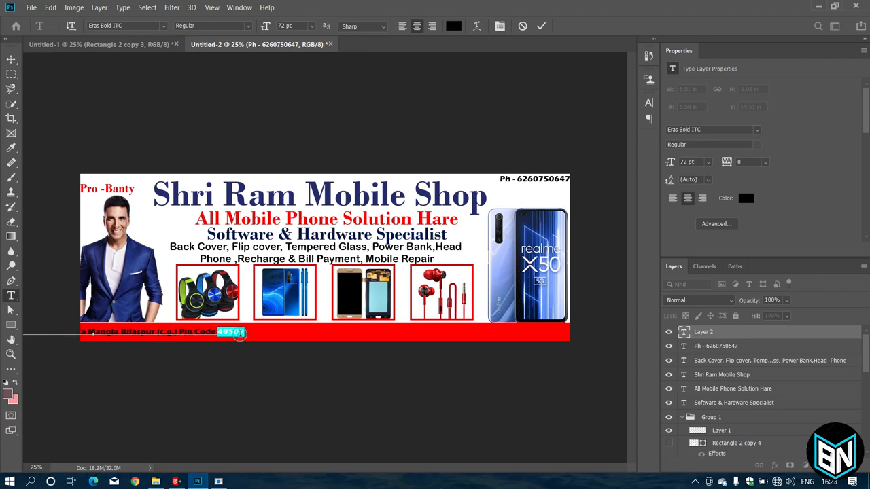
{"action": "left_click", "coordinate": [238, 333]}
{"action": "type", "text": "0"}
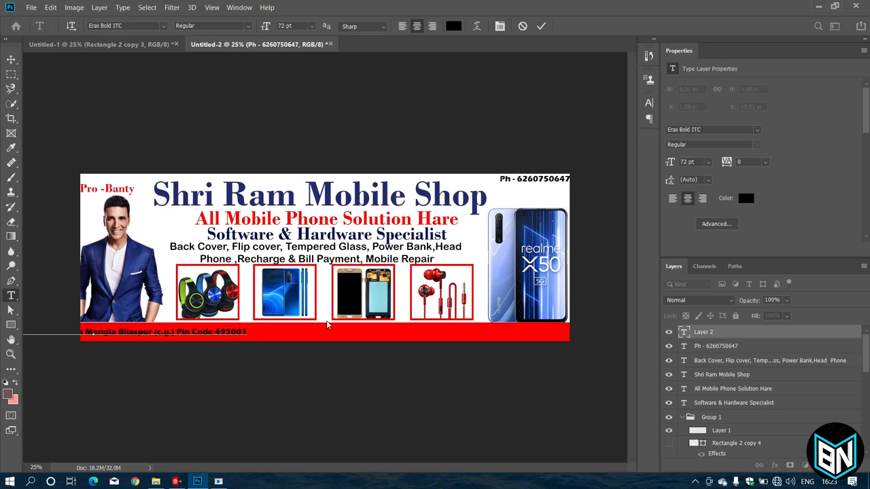
{"action": "key", "text": "BackSpace"}
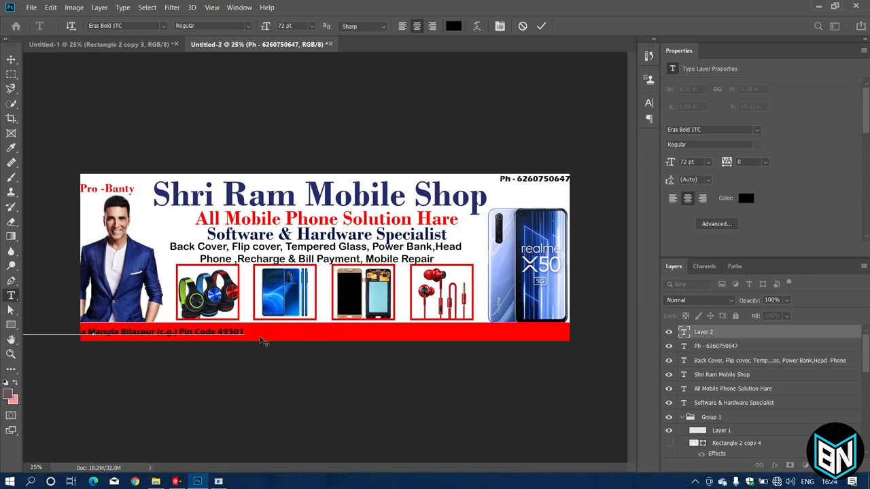
Move the address to the red bar's left edge and enlarge it to about 135.95 pt.
{"action": "left_click_drag", "start_coordinate": [231, 333], "coordinate": [542, 332]}
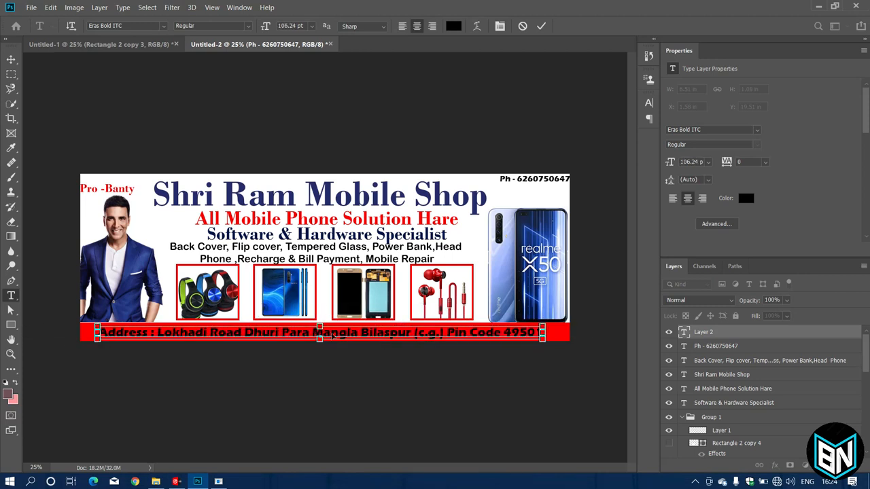
{"action": "left_click_drag", "start_coordinate": [320, 340], "coordinate": [397, 330]}
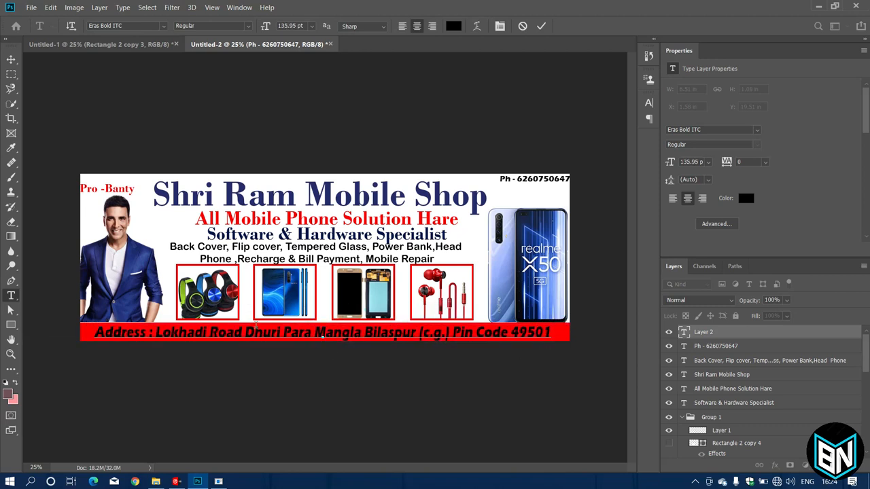
{"action": "type", "text": "a"}
{"action": "key", "text": "ctrl+a"}
{"action": "left_click", "coordinate": [454, 26]}
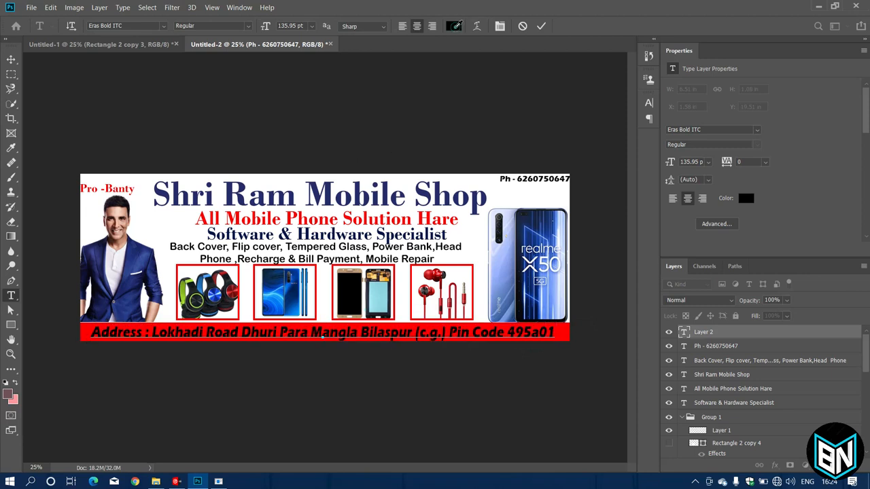
Make the address text white (ffffff).
{"action": "type", "text": "ffffff"}
{"action": "left_click", "coordinate": [415, 266]}
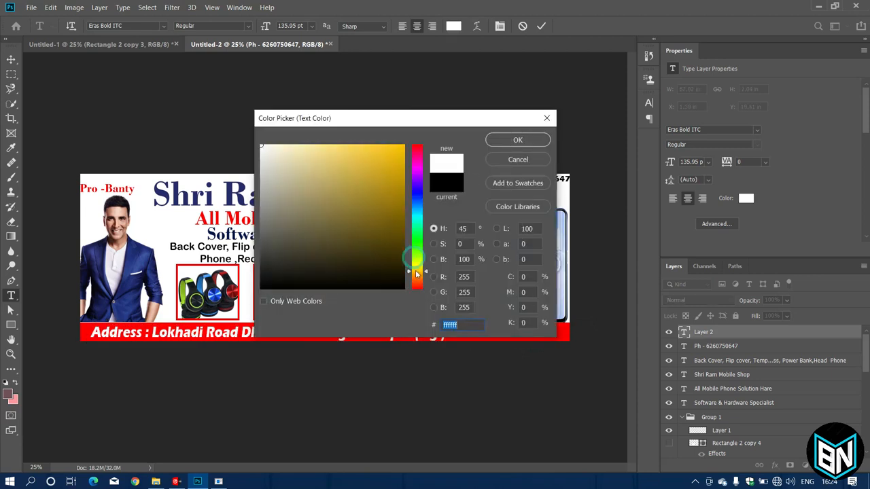
{"action": "left_click", "coordinate": [392, 151]}
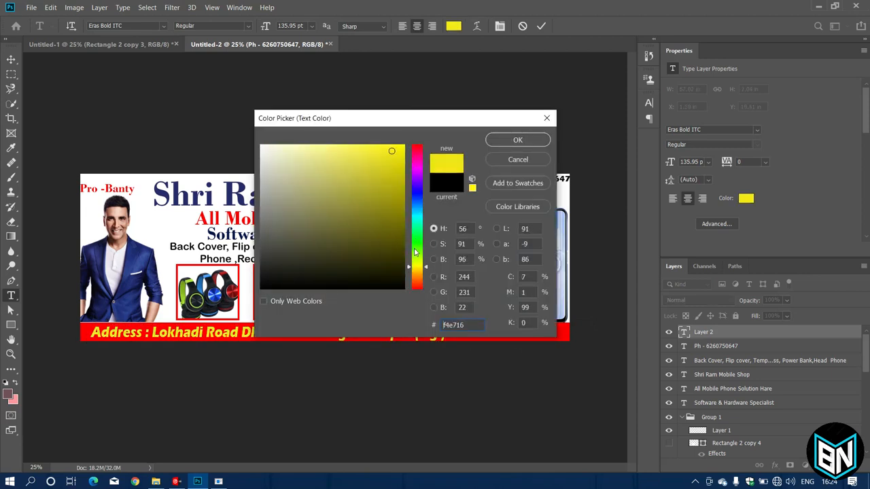
{"action": "left_click", "coordinate": [361, 147]}
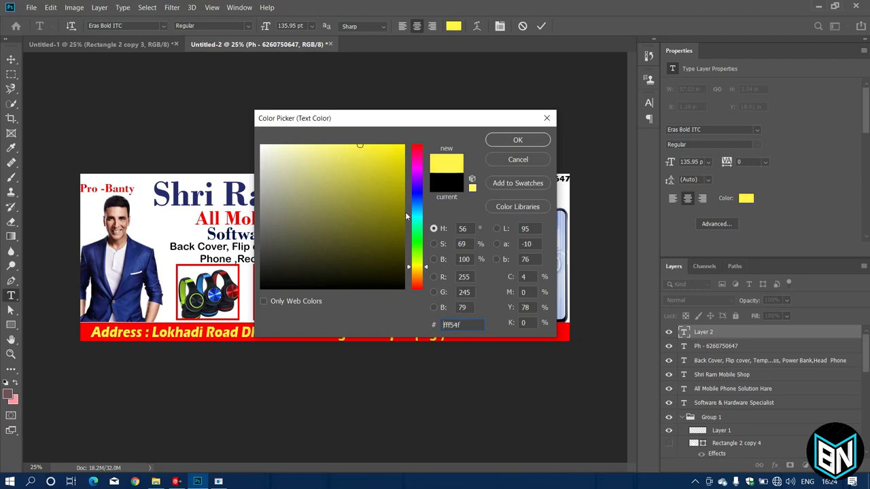
{"action": "left_click", "coordinate": [262, 146]}
{"action": "left_click", "coordinate": [518, 140]}
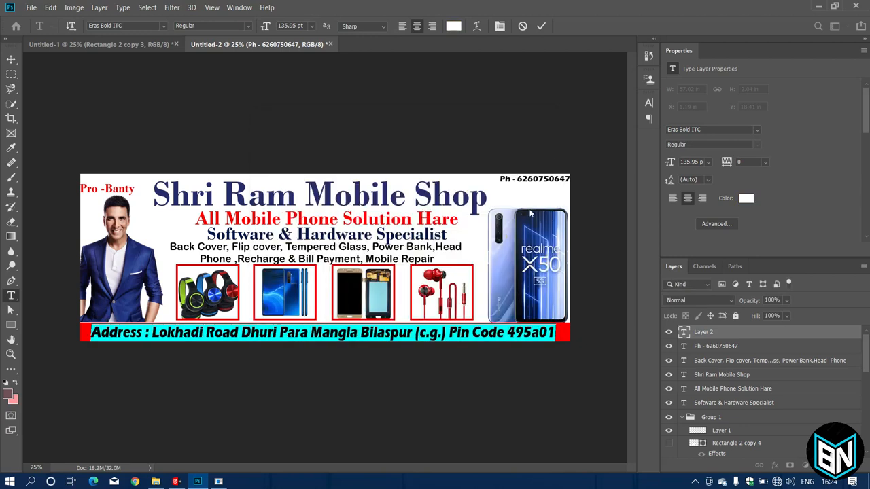
{"action": "left_click", "coordinate": [438, 333]}
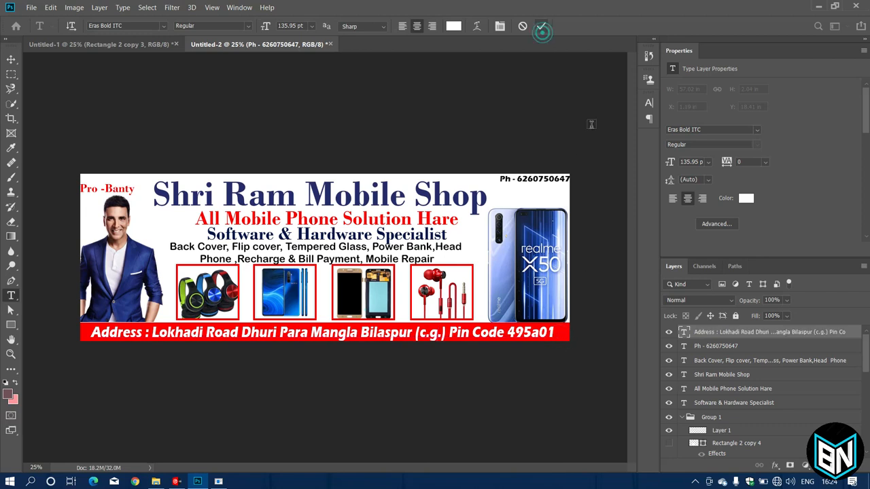
Correct the pin code typo in the address and commit the text.
{"action": "double_click", "coordinate": [544, 333]}
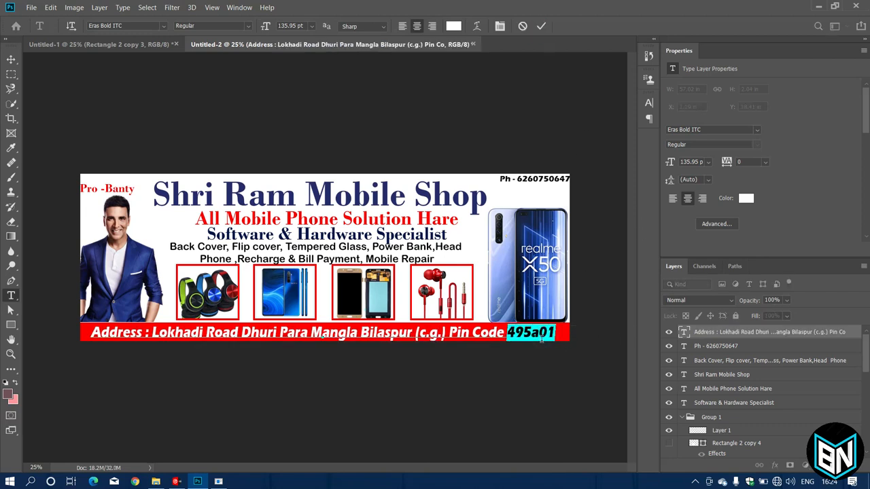
{"action": "left_click", "coordinate": [539, 336]}
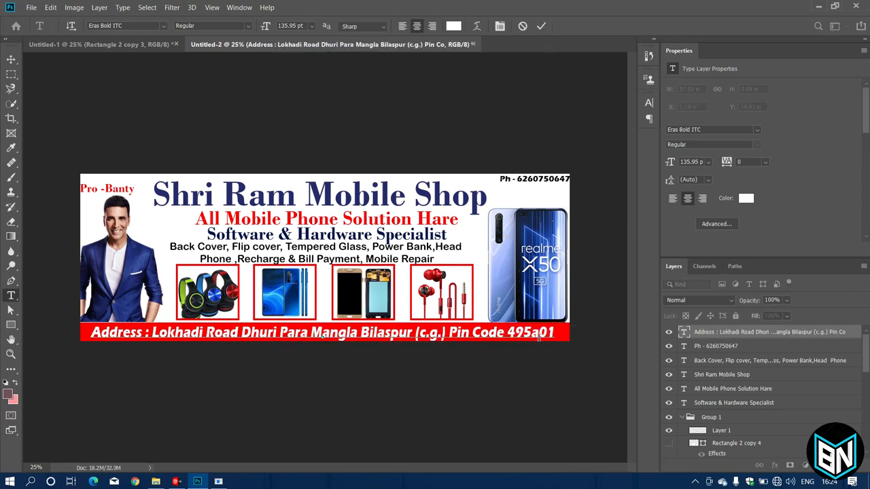
{"action": "key", "text": "BackSpace"}
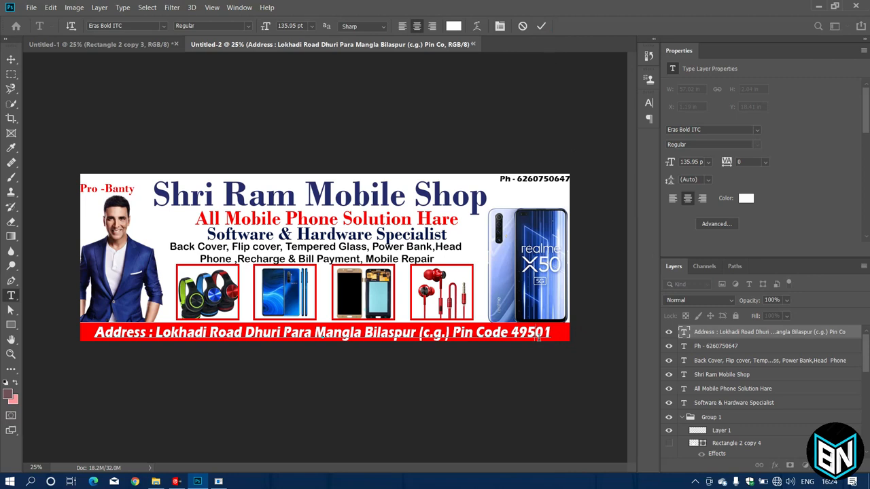
{"action": "type", "text": "0"}
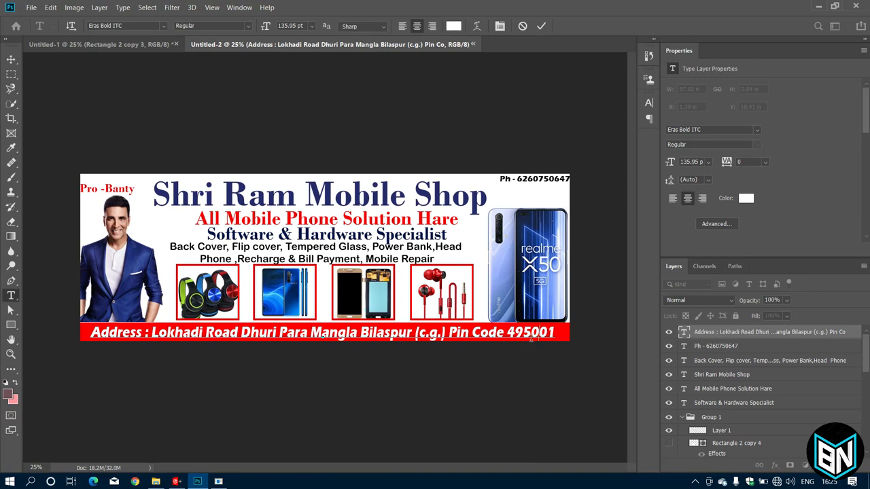
{"action": "left_click", "coordinate": [541, 25]}
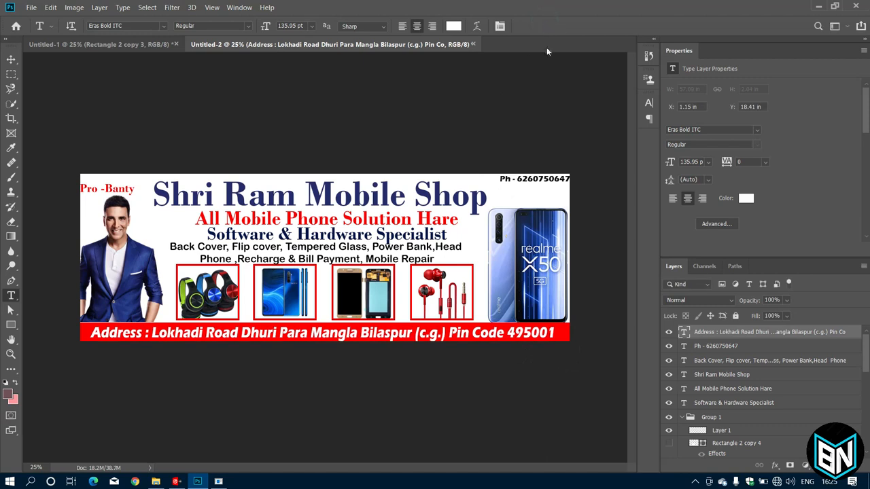
Expand Group 1 and select the small red proprietor label's layer.
{"action": "left_click", "coordinate": [716, 348]}
{"action": "scroll", "coordinate": [723, 404], "scroll_direction": "down", "scroll_amount": 5}
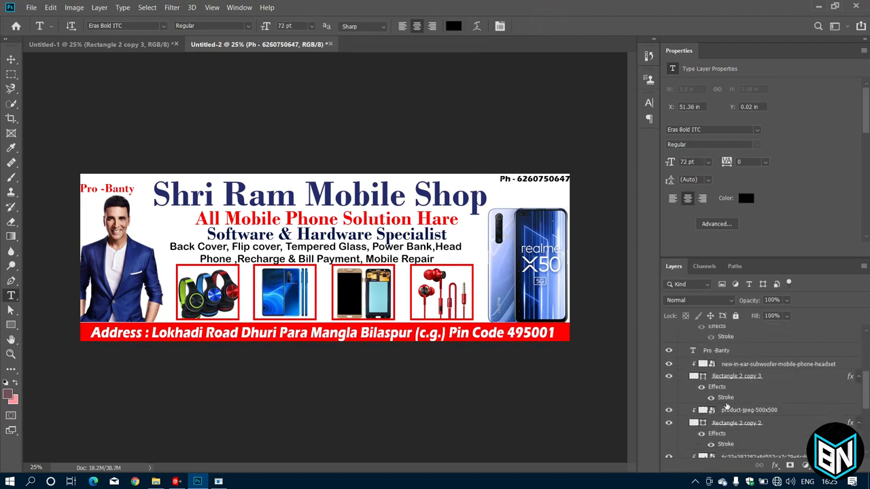
{"action": "scroll", "coordinate": [731, 417], "scroll_direction": "up", "scroll_amount": 5}
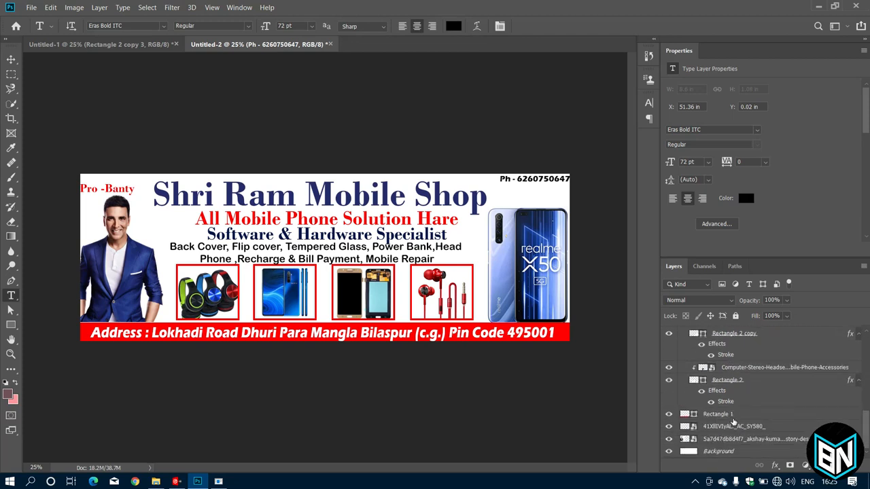
{"action": "left_click", "coordinate": [681, 416]}
{"action": "scroll", "coordinate": [707, 427], "scroll_direction": "down", "scroll_amount": 1}
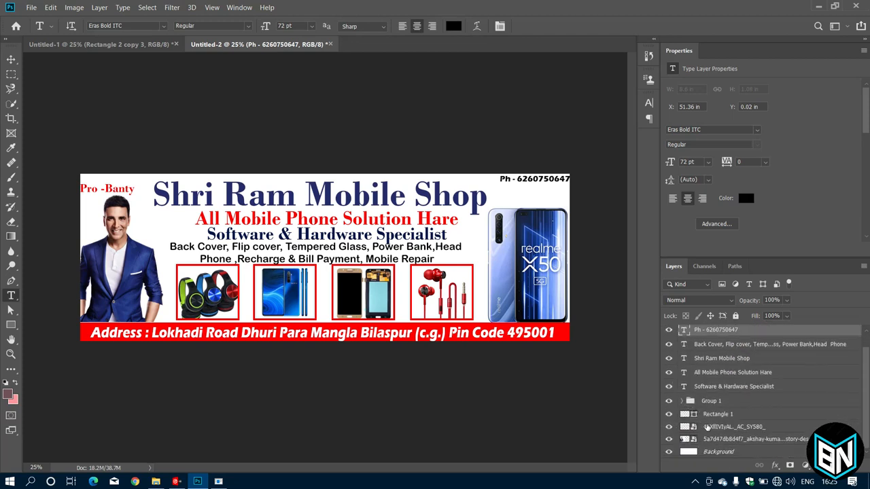
{"action": "left_click", "coordinate": [681, 401]}
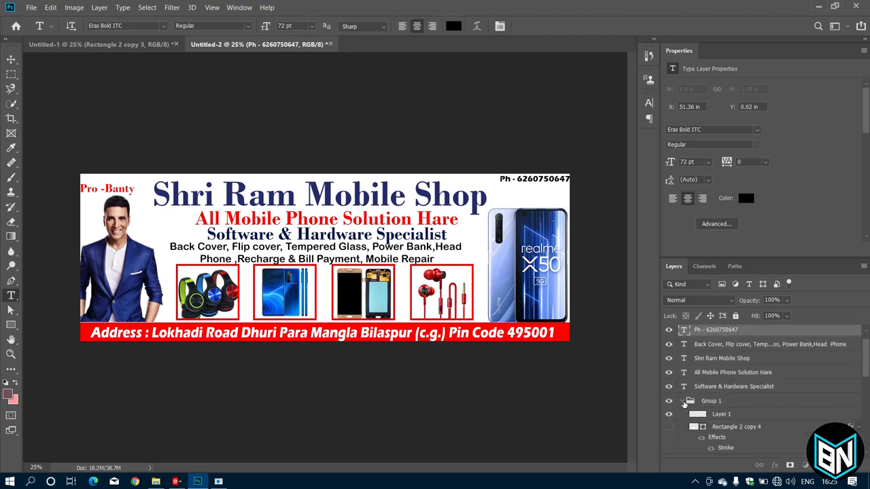
{"action": "left_click", "coordinate": [681, 400]}
{"action": "scroll", "coordinate": [704, 358], "scroll_direction": "up", "scroll_amount": 1}
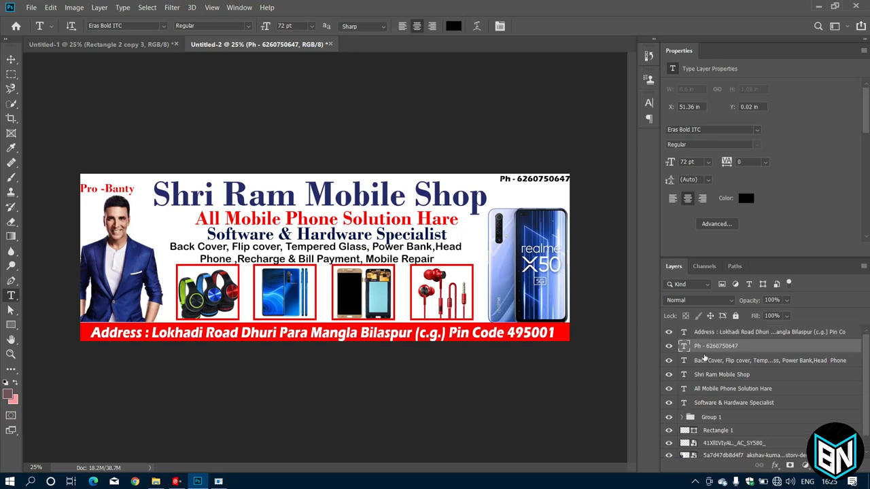
{"action": "left_click", "coordinate": [682, 416]}
{"action": "scroll", "coordinate": [682, 421], "scroll_direction": "down", "scroll_amount": 3}
{"action": "left_click", "coordinate": [707, 435]}
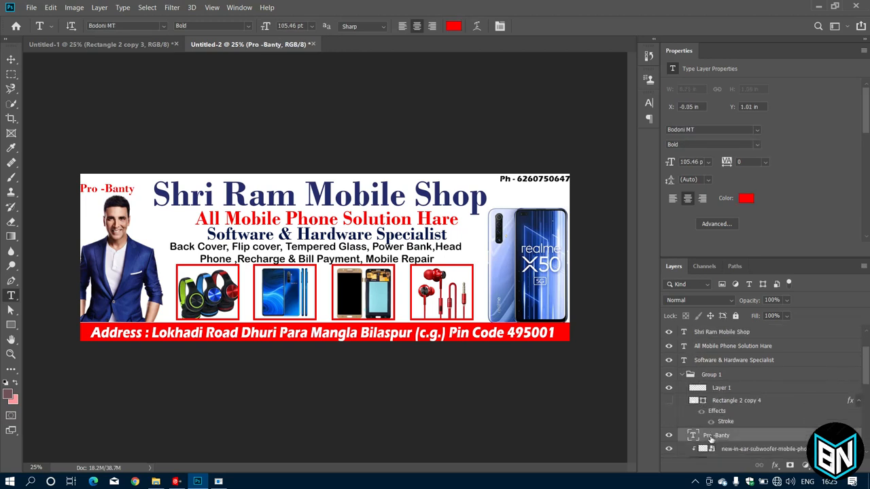
Move the red proprietor label up into the banner's top-left corner.
{"action": "key", "text": "ctrl+t"}
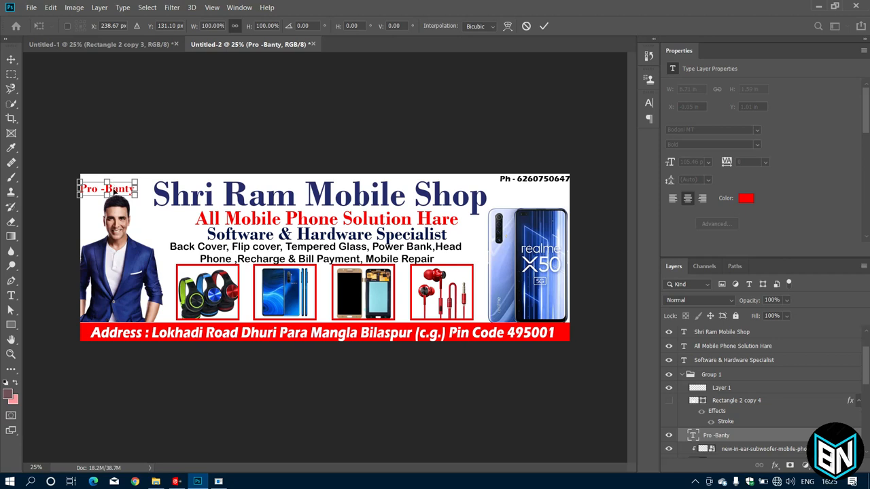
{"action": "key", "text": "Return"}
{"action": "key", "text": "ctrl+t"}
{"action": "left_click_drag", "start_coordinate": [116, 189], "coordinate": [118, 180]}
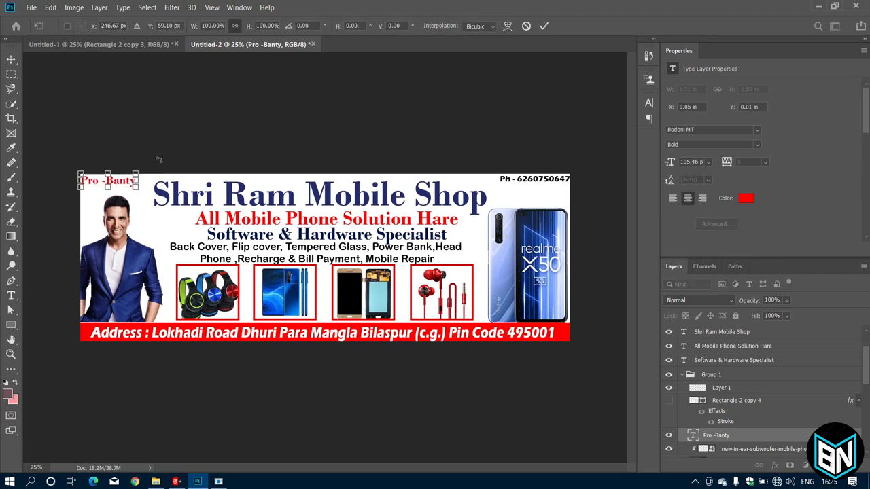
{"action": "left_click", "coordinate": [544, 27]}
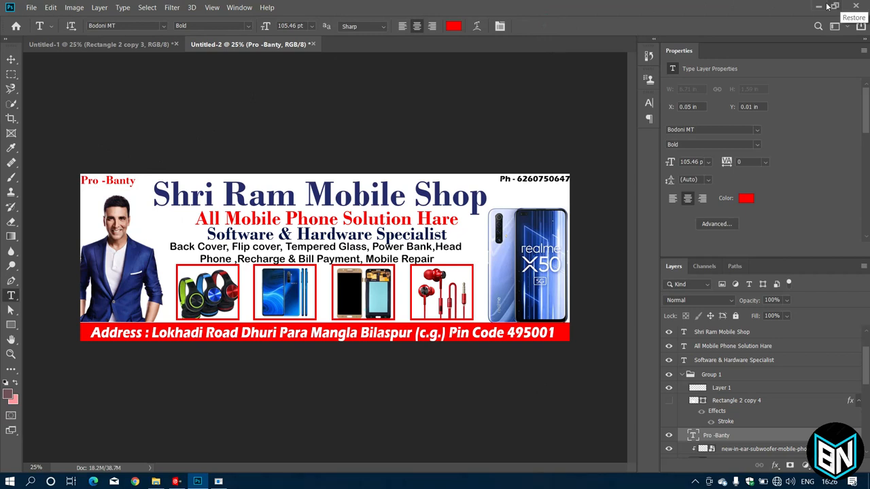